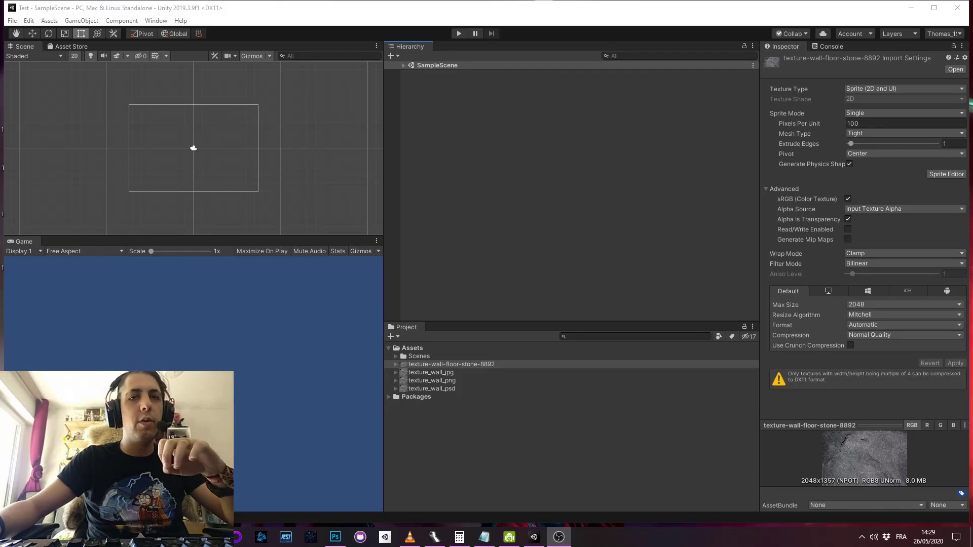
Look at the original stone photo, then reveal the stone texture file in File Explorer.
left_click(425, 316)
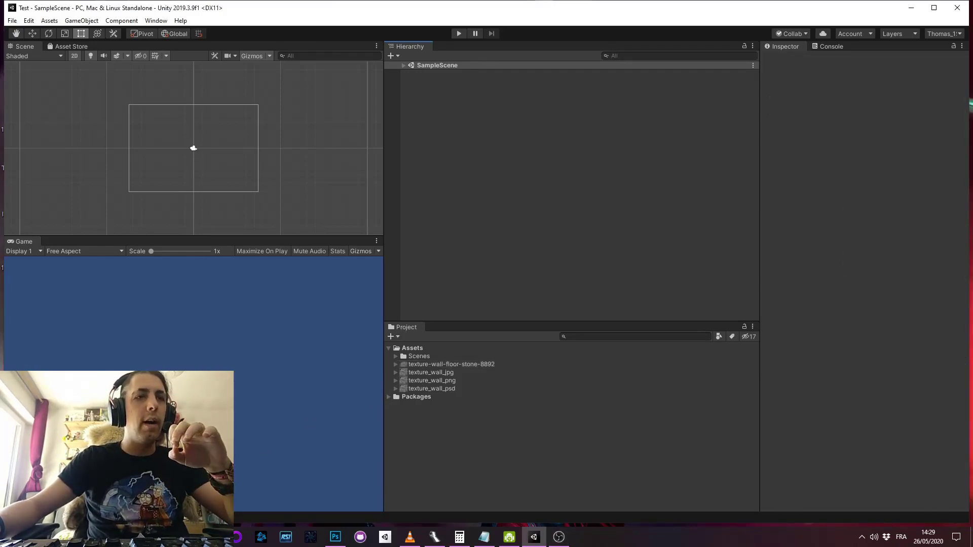
key("super+d")
key("super+d")
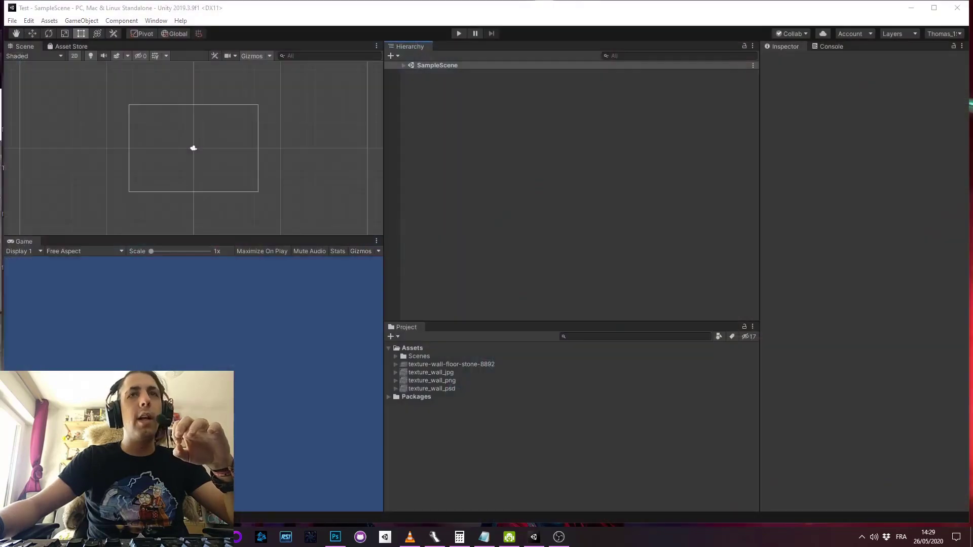
key("alt+Tab")
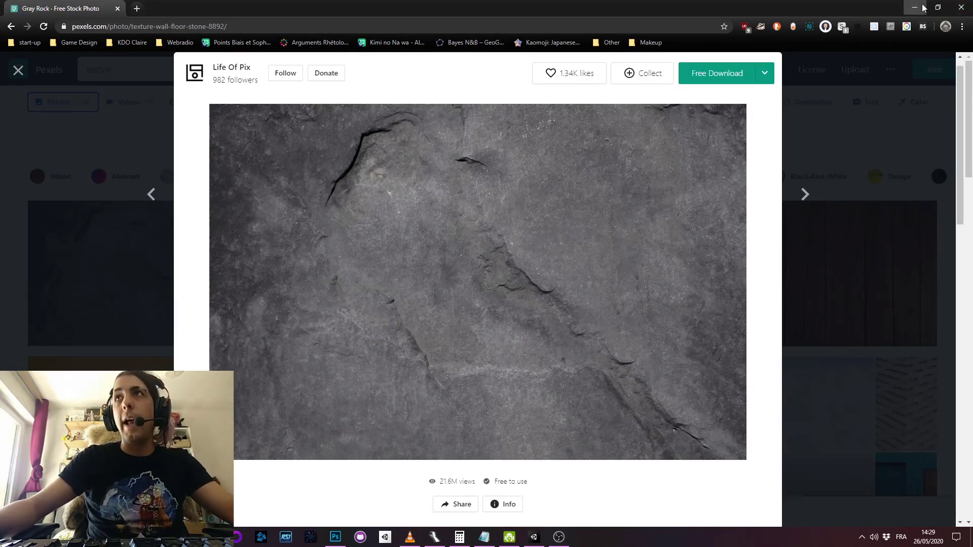
left_click(915, 7)
left_click(474, 364)
right_click(473, 364)
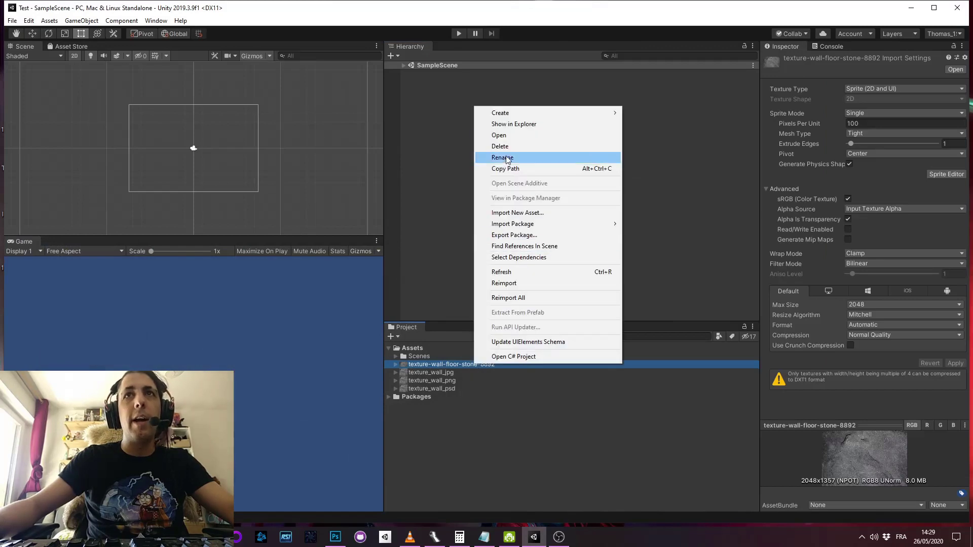
left_click(506, 131)
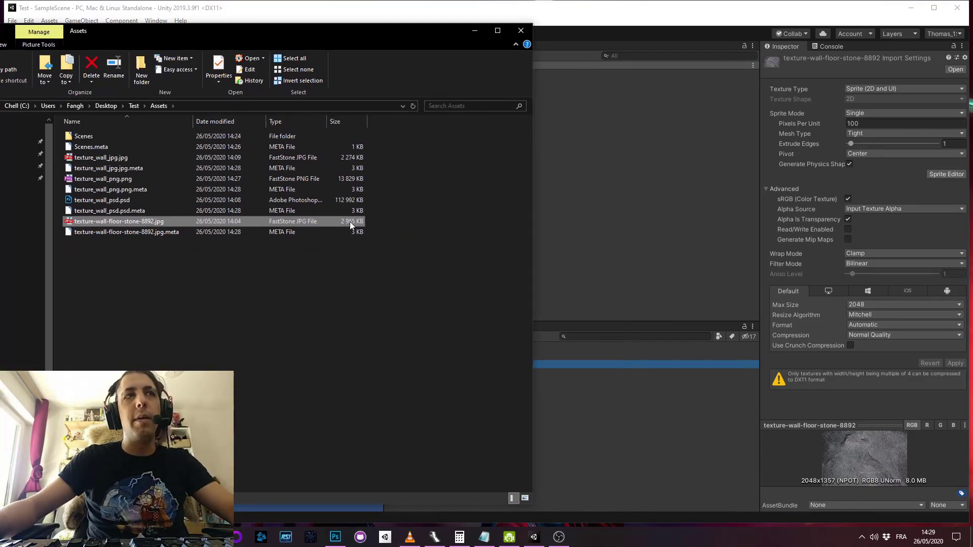
left_click(474, 31)
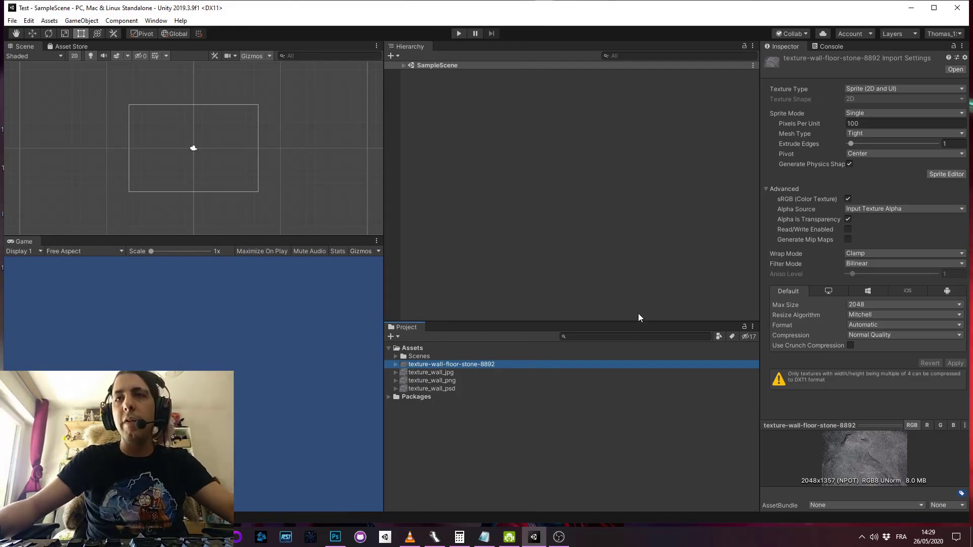
Make the Project panel taller, widen the Inspector and enlarge the 2048x1357, 8.0 MB texture preview.
left_click_drag(636, 321, 619, 236)
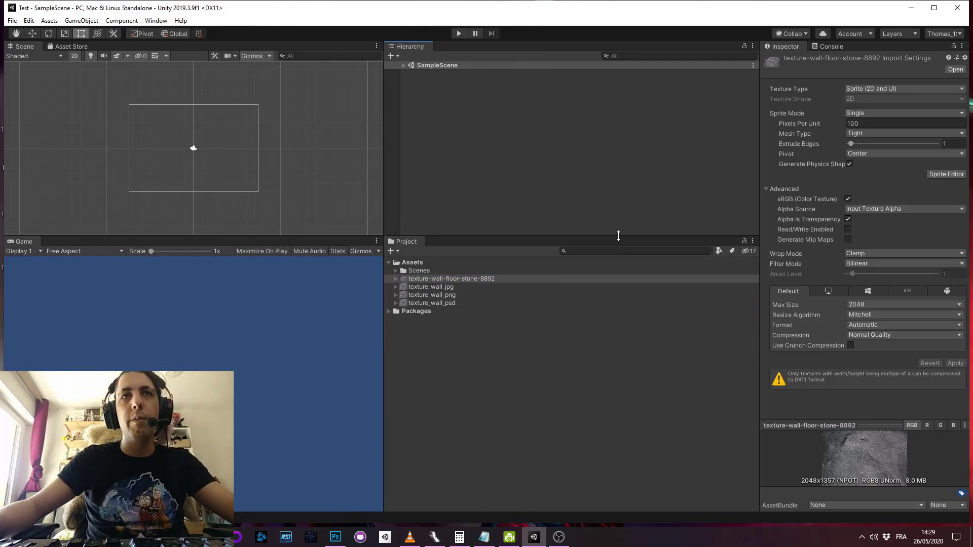
left_click_drag(760, 238, 623, 241)
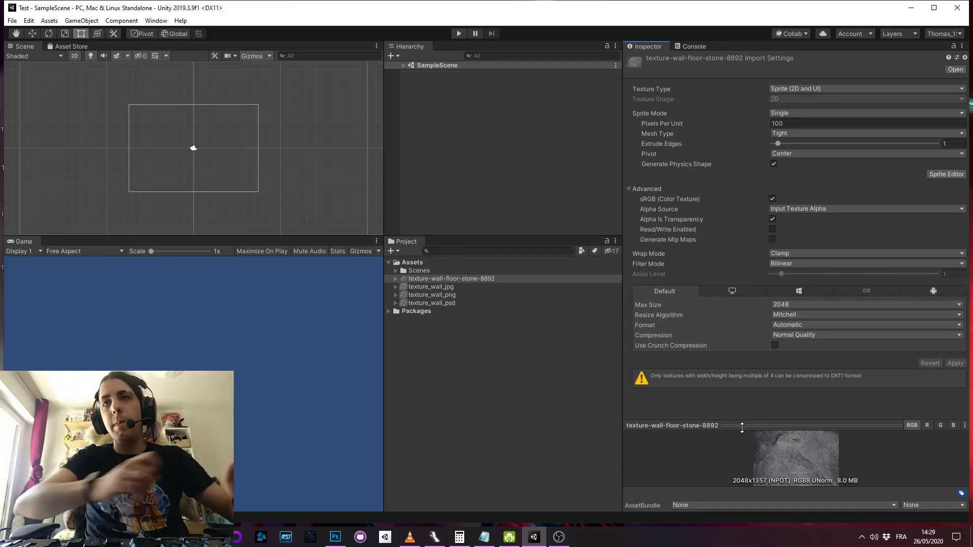
left_click_drag(742, 427, 743, 387)
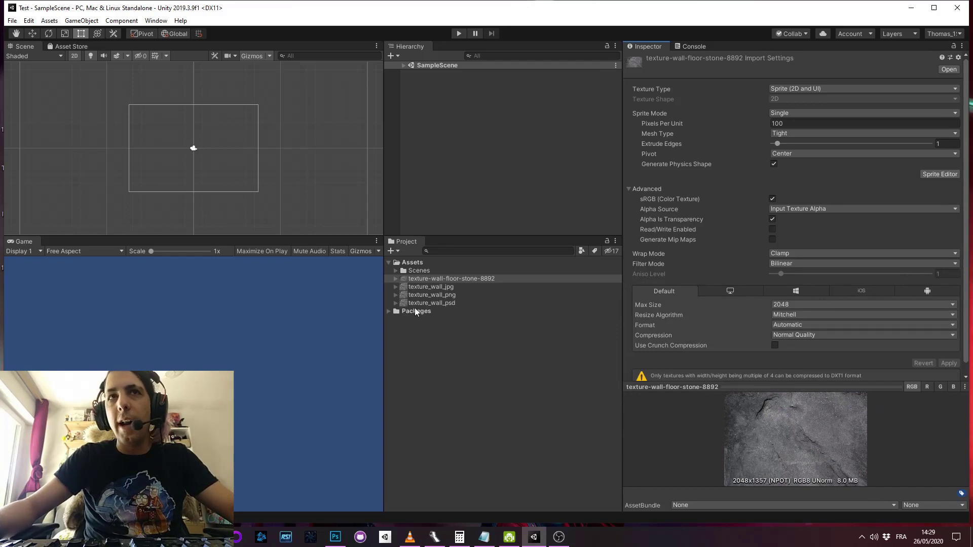
left_click(461, 279)
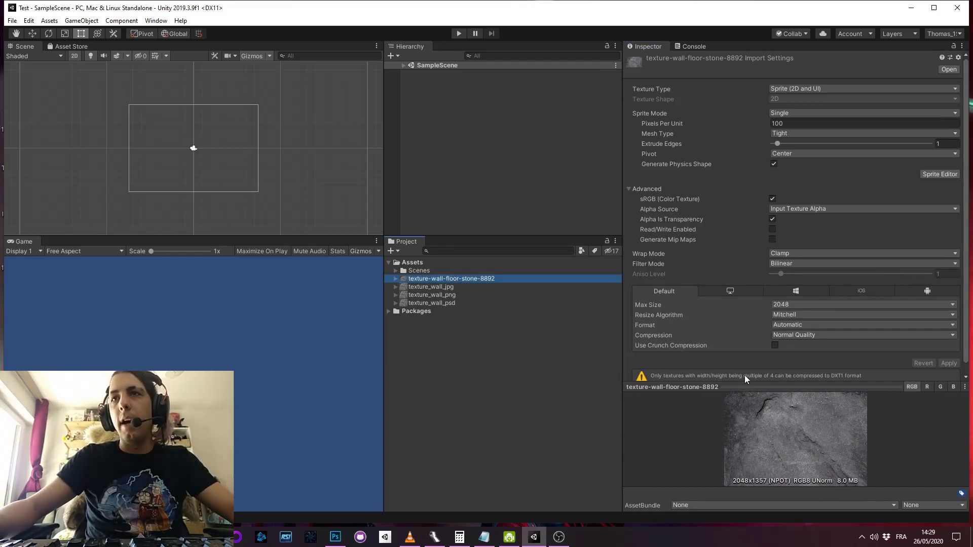
left_click_drag(725, 386, 722, 323)
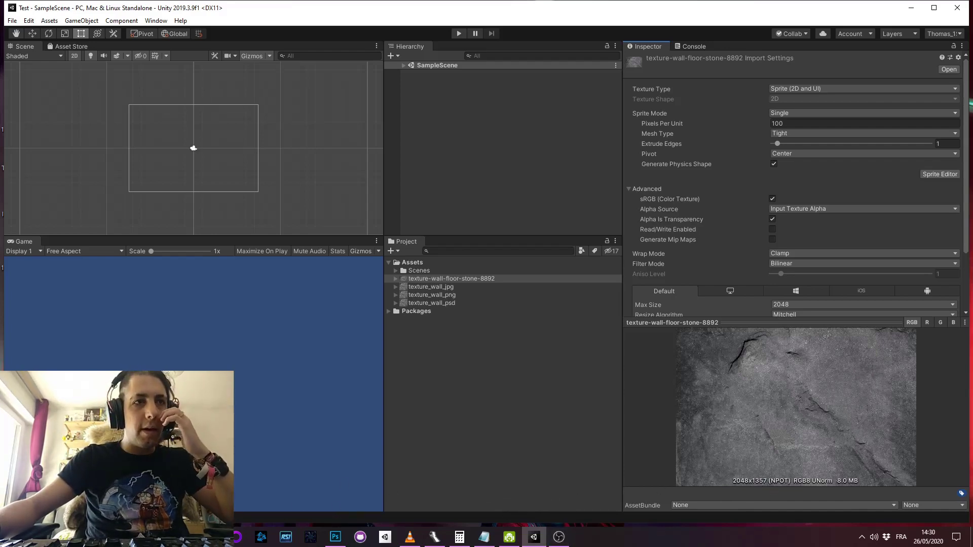
left_click(215, 539)
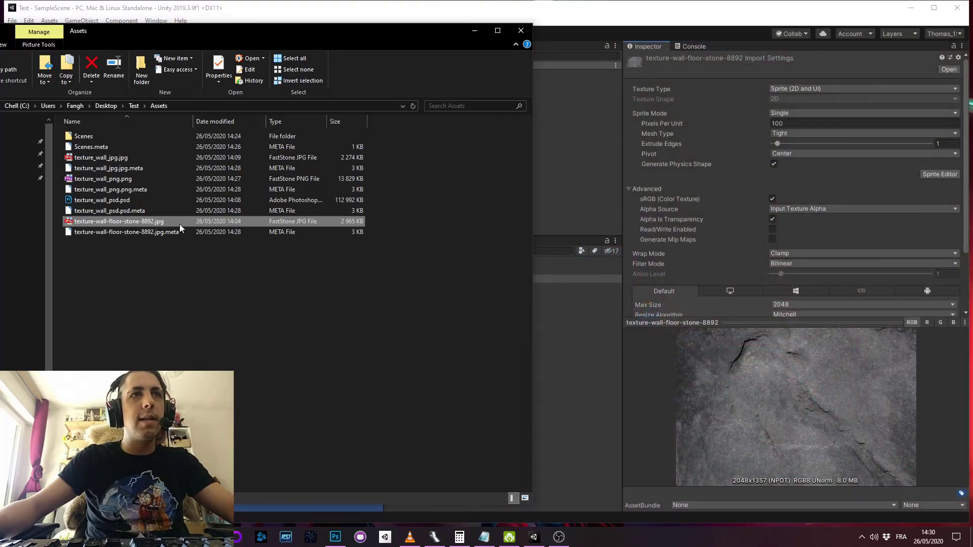
right_click(180, 223)
key("Escape")
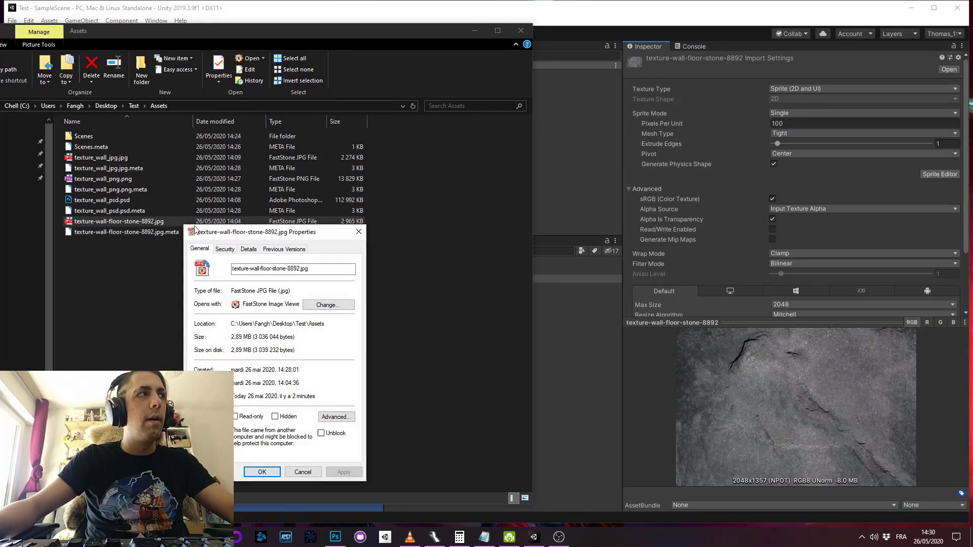
left_click(249, 249)
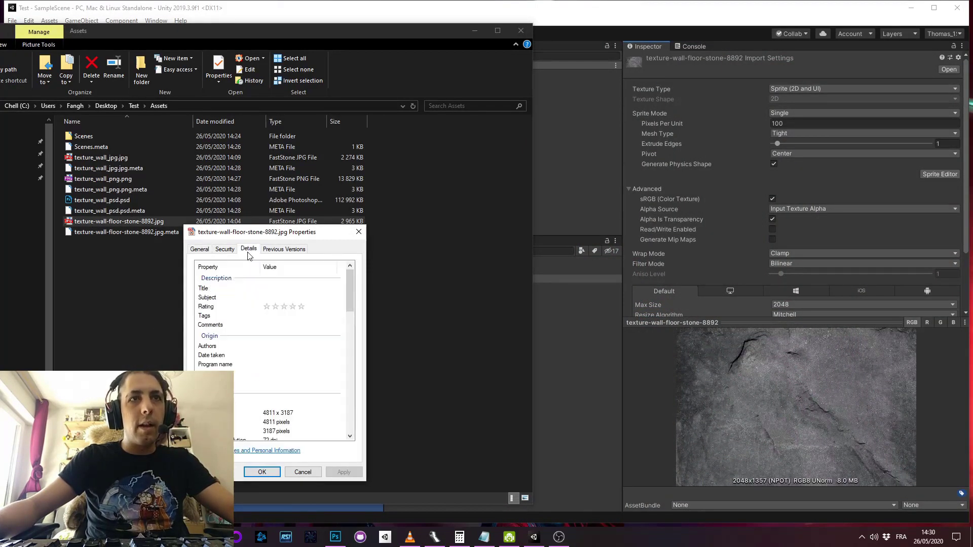
scroll(248, 392, "down", 4)
left_click(281, 312)
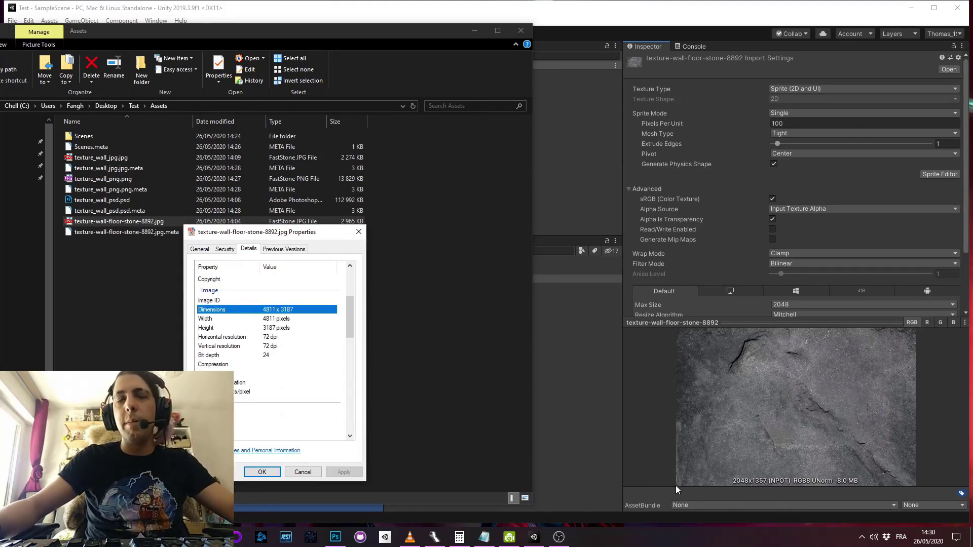
left_click(302, 472)
Set the stone texture's Max Size to 8192 and apply, giving 4811x3187 at 43.9 MB.
left_click(777, 304)
left_click(780, 305)
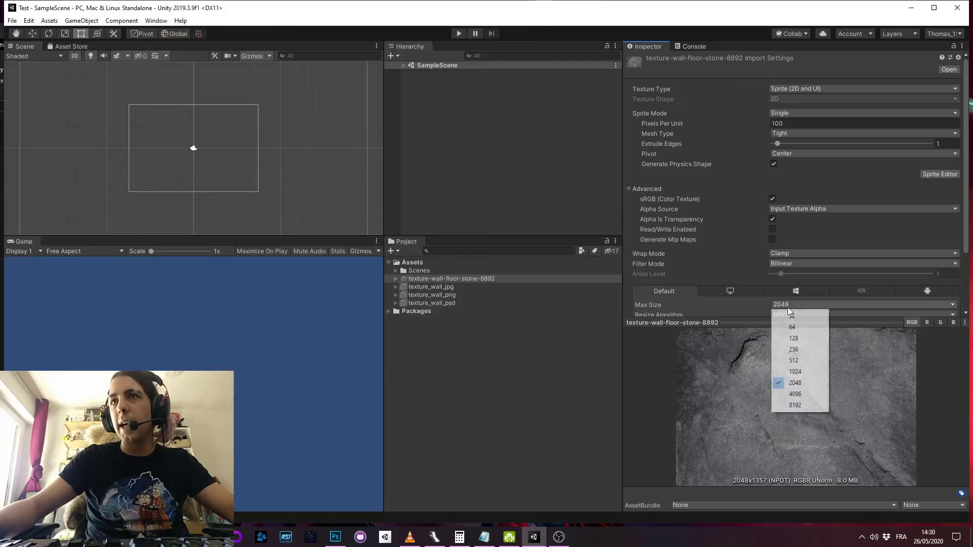
left_click(815, 406)
scroll(861, 283, "down", 3)
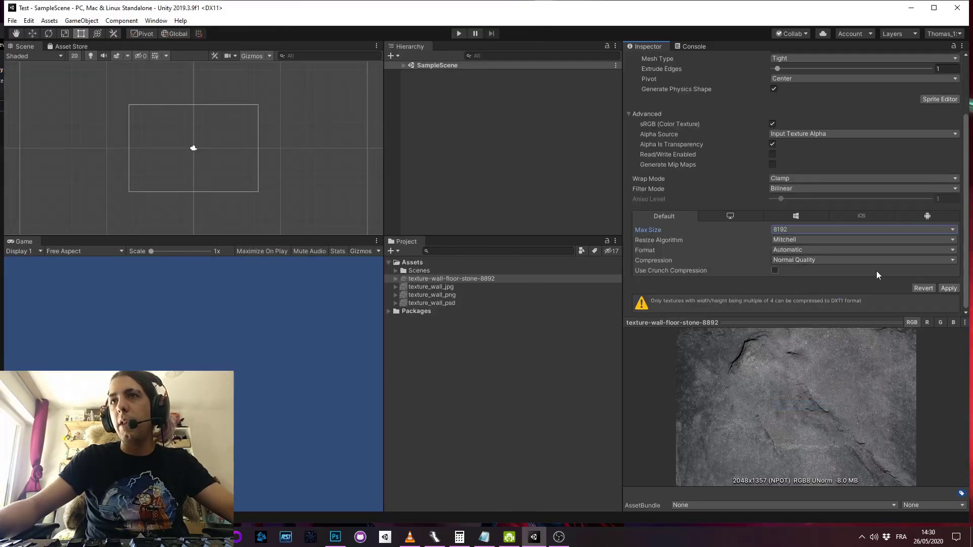
left_click(949, 288)
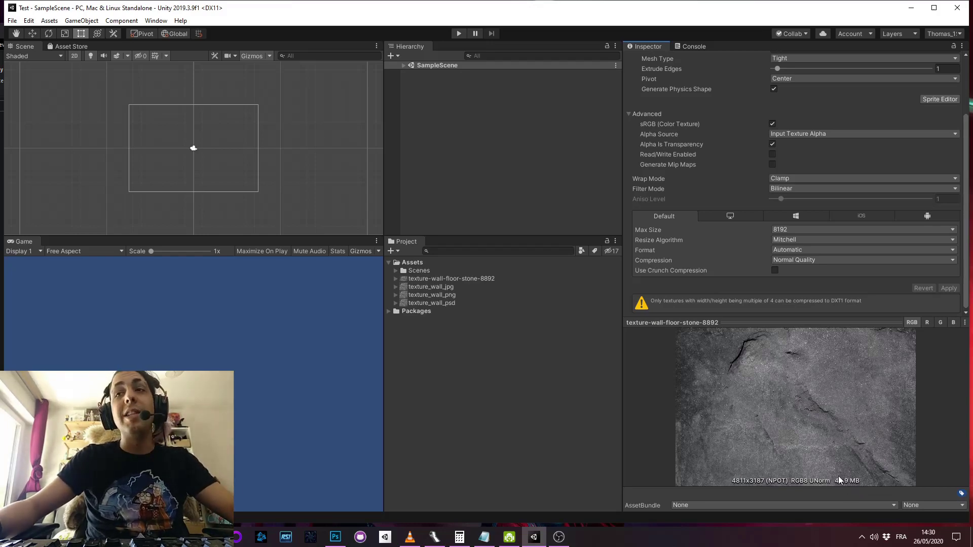
key("alt+Tab")
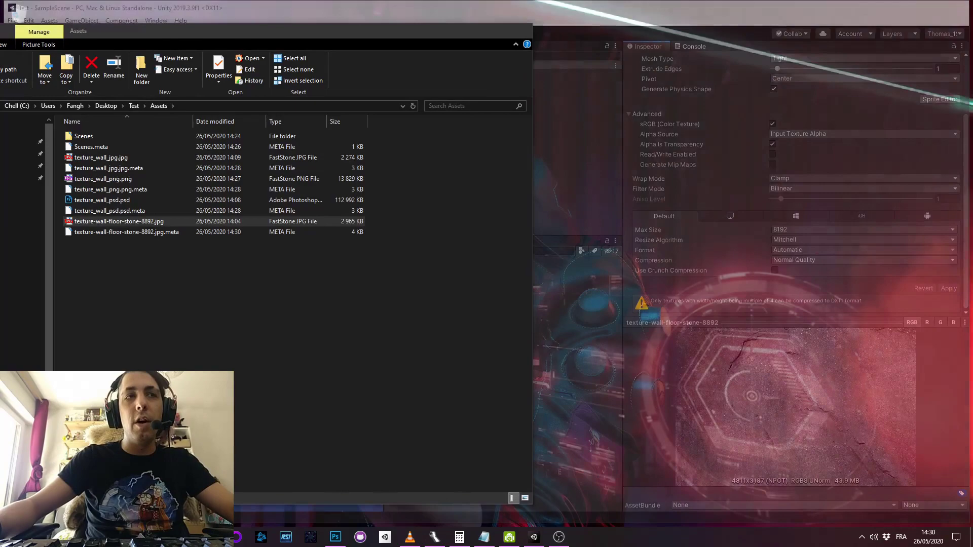
left_click(343, 231, "shift")
left_click(346, 226)
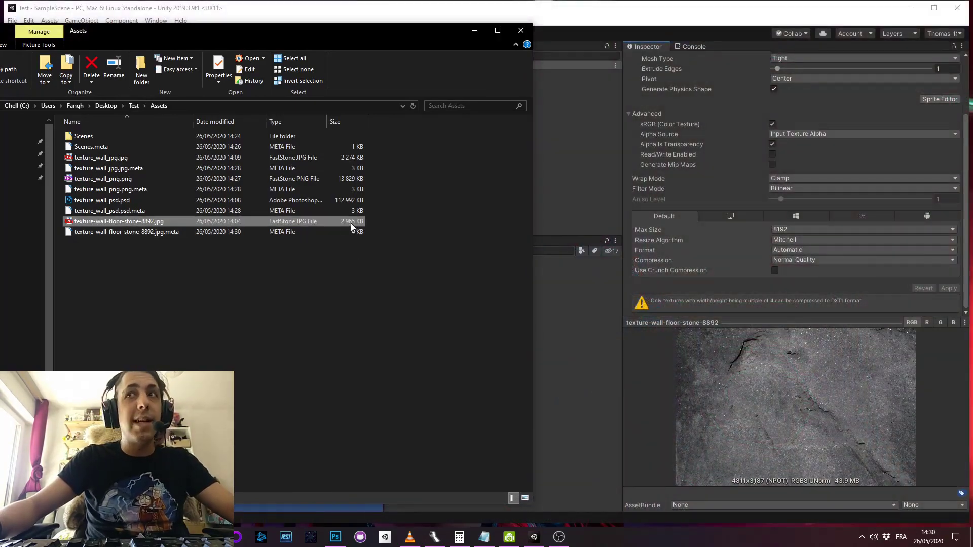
left_click(566, 378)
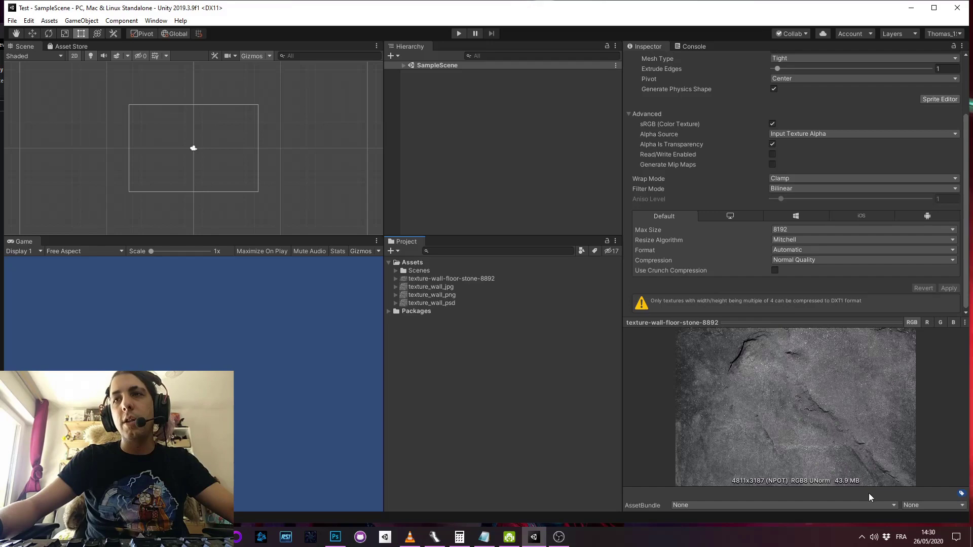
Enlarge the texture preview a little, then switch to File Explorer's Assets folder.
left_click_drag(762, 322, 758, 365)
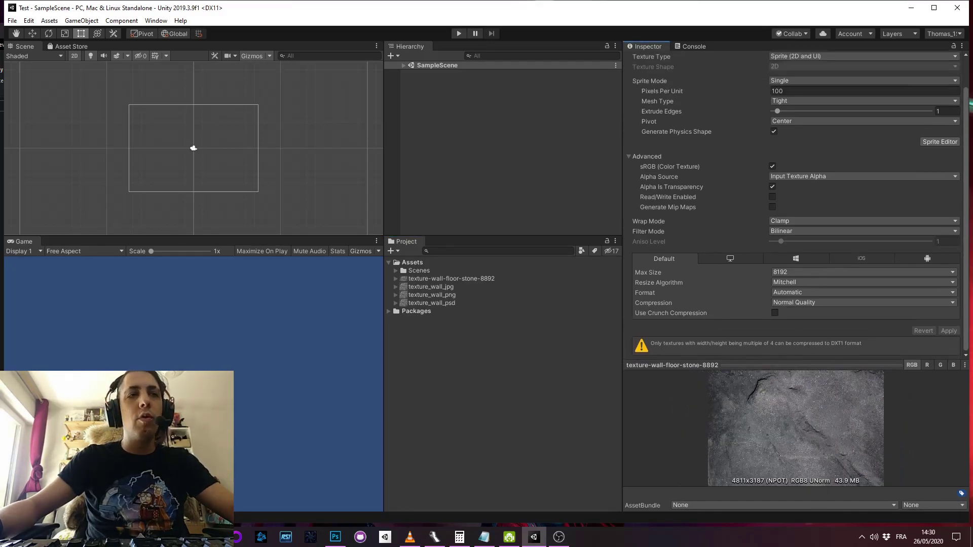
key("alt+Tab")
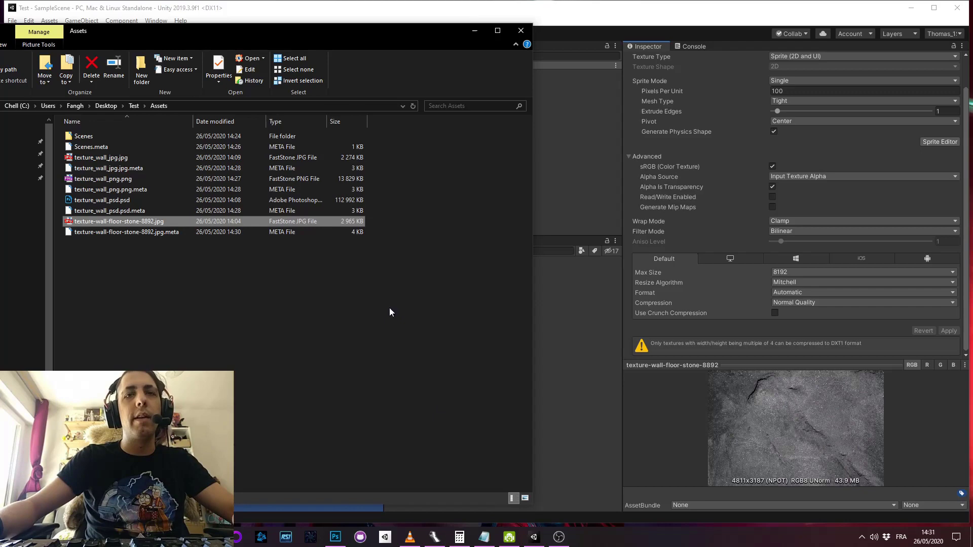
Bring up the empty PNGGauntlet optimizer and minimize it again.
left_click(432, 540)
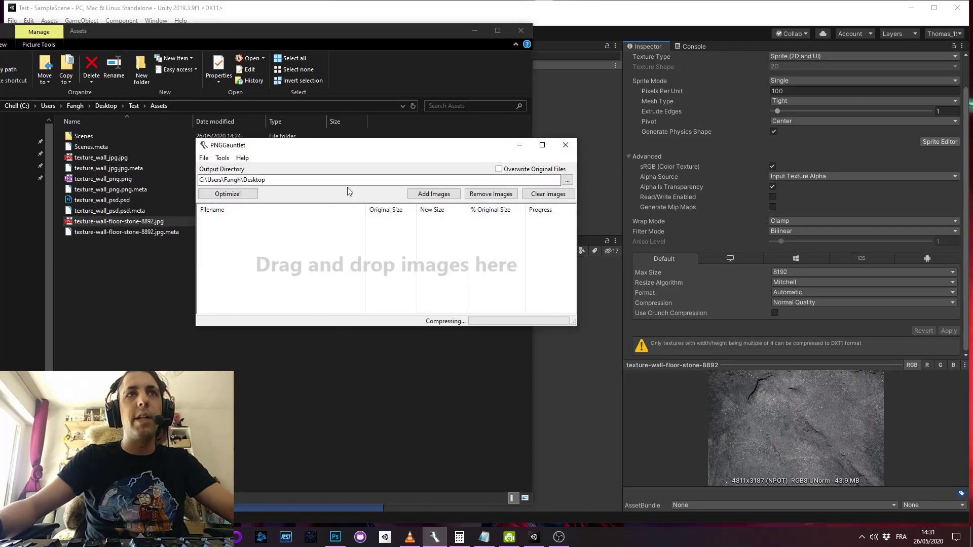
left_click(519, 145)
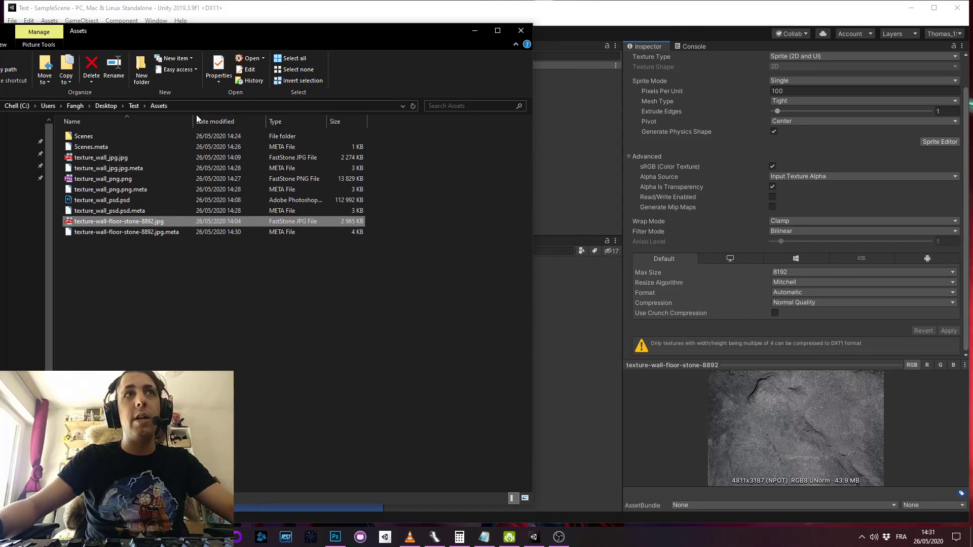
Back in Unity, enlarge the preview and set Compression to High Quality, now 58.5 MB RGBA8.
left_click(602, 11)
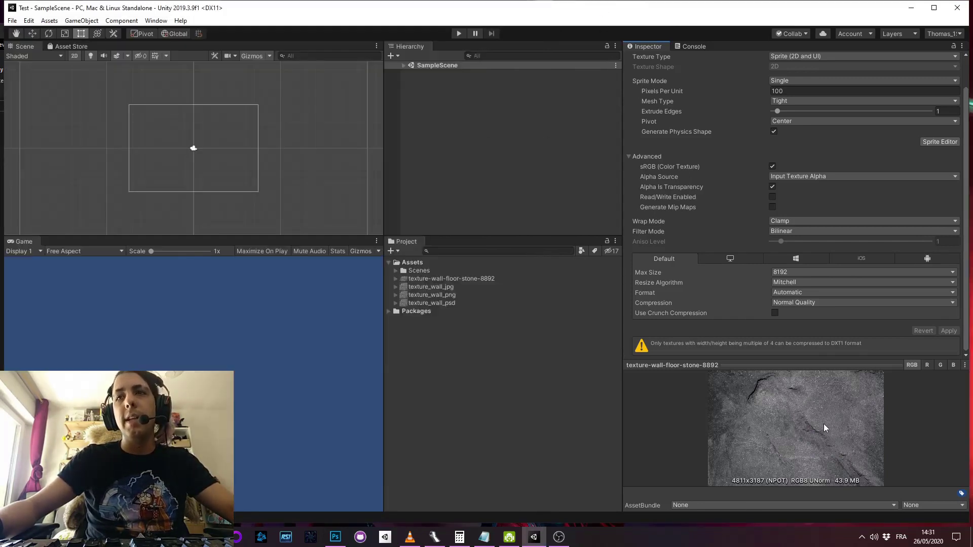
left_click_drag(793, 361, 794, 341)
scroll(742, 277, "down", 2)
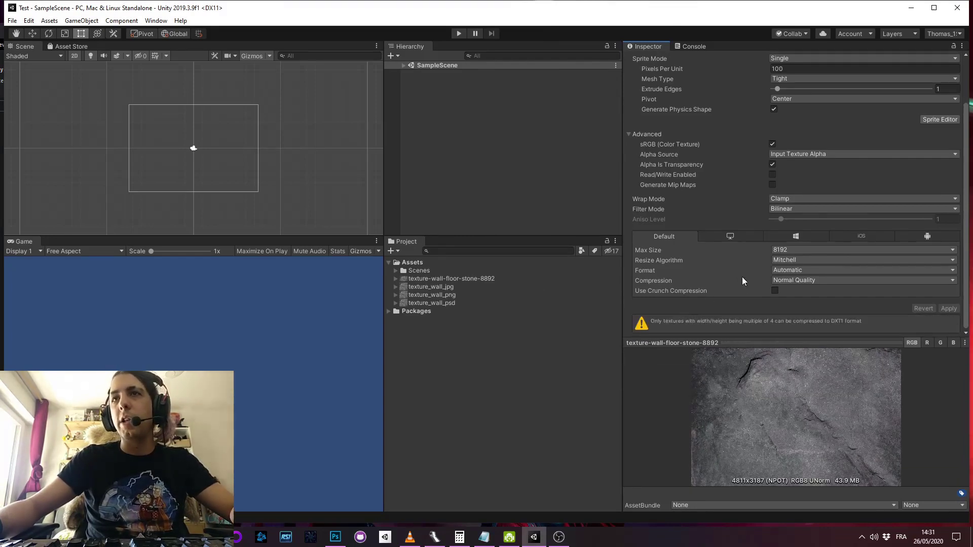
left_click(783, 281)
left_click(787, 321)
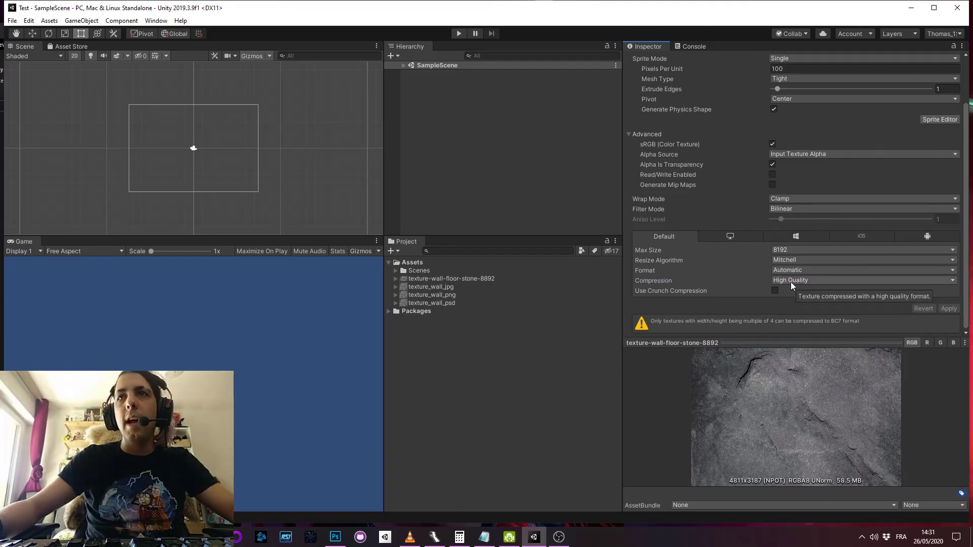
Apply Use Crunch Compression, then turn it off and reapply, keeping the texture at 58.5 MB.
left_click(775, 291)
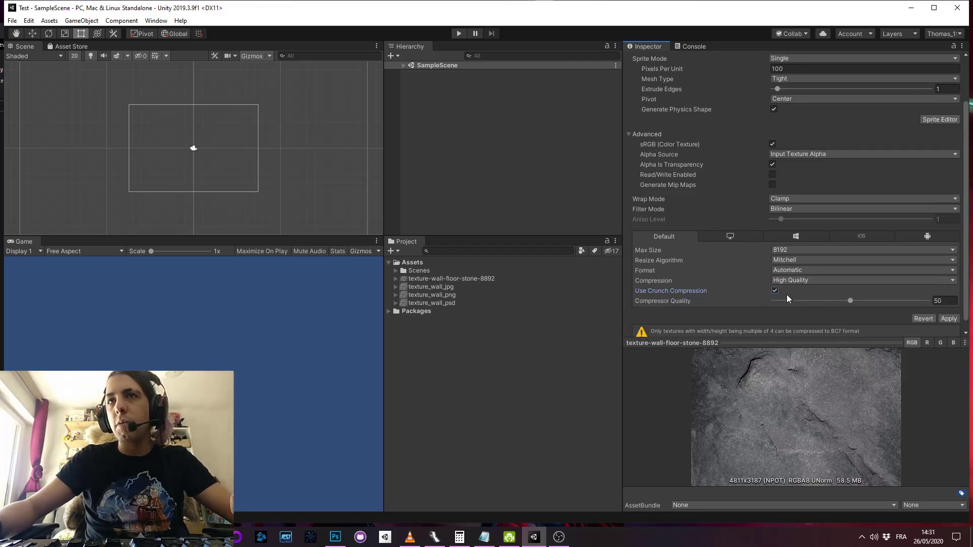
left_click(948, 319)
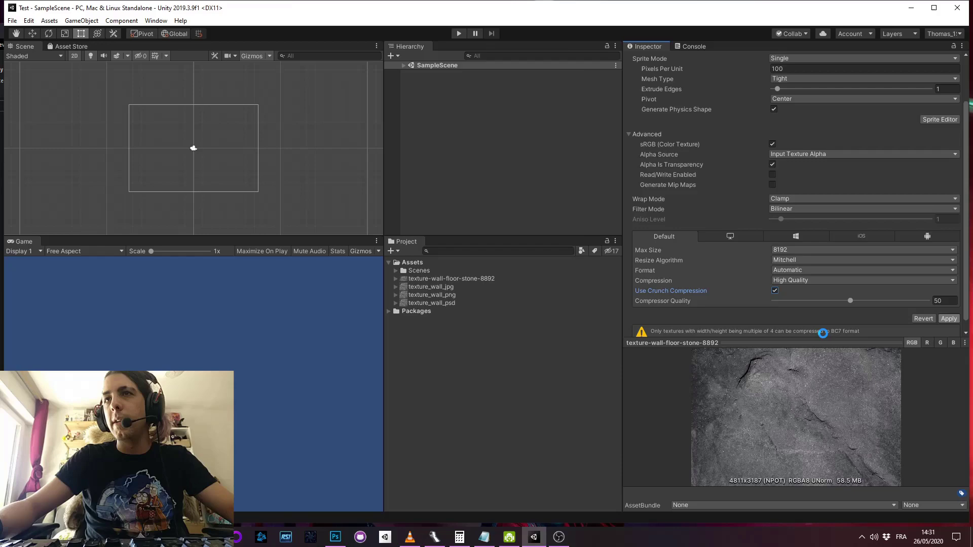
left_click_drag(789, 343, 790, 319)
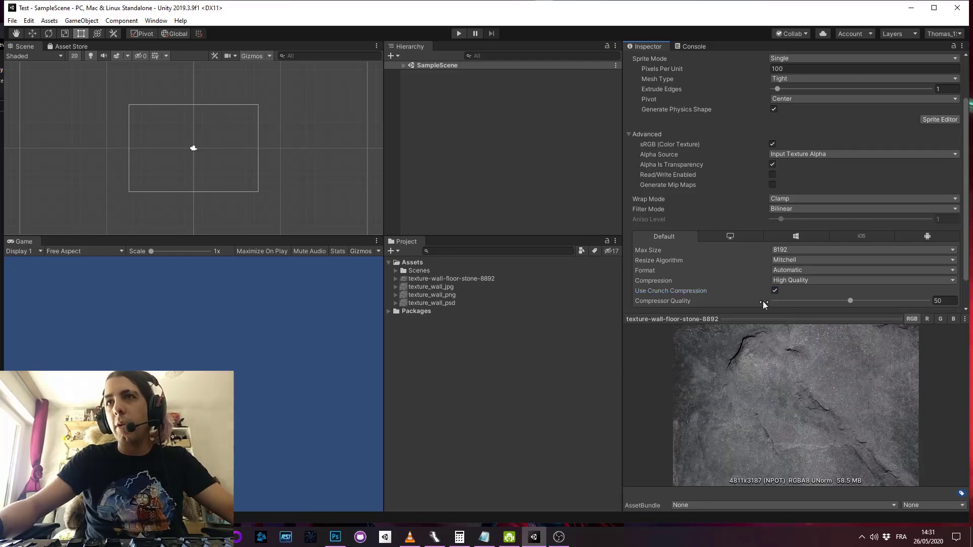
left_click(775, 291)
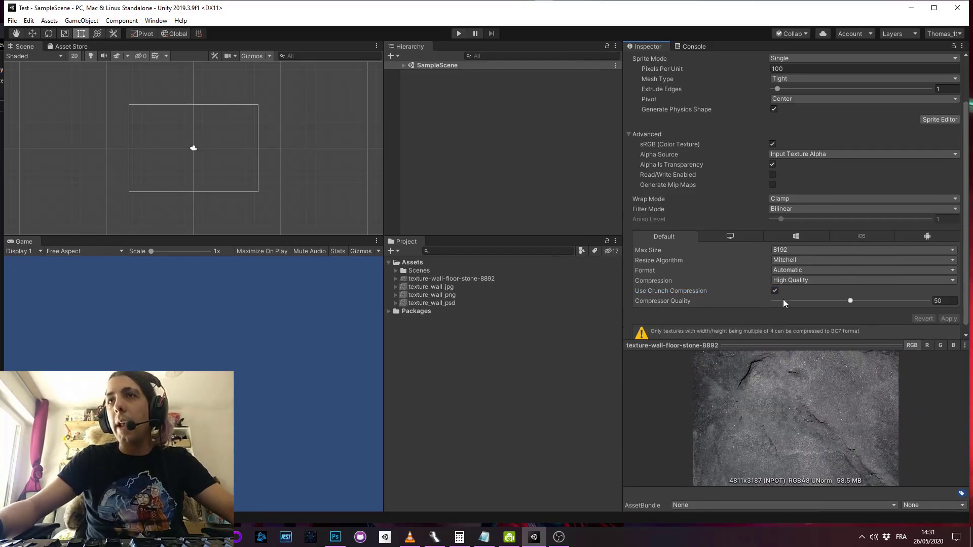
left_click(949, 313)
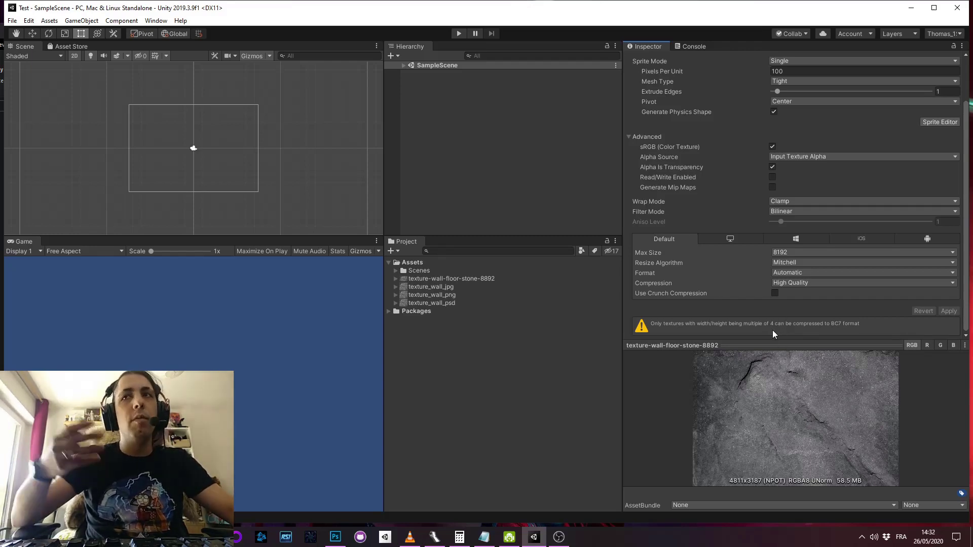
scroll(774, 337, "up", 1)
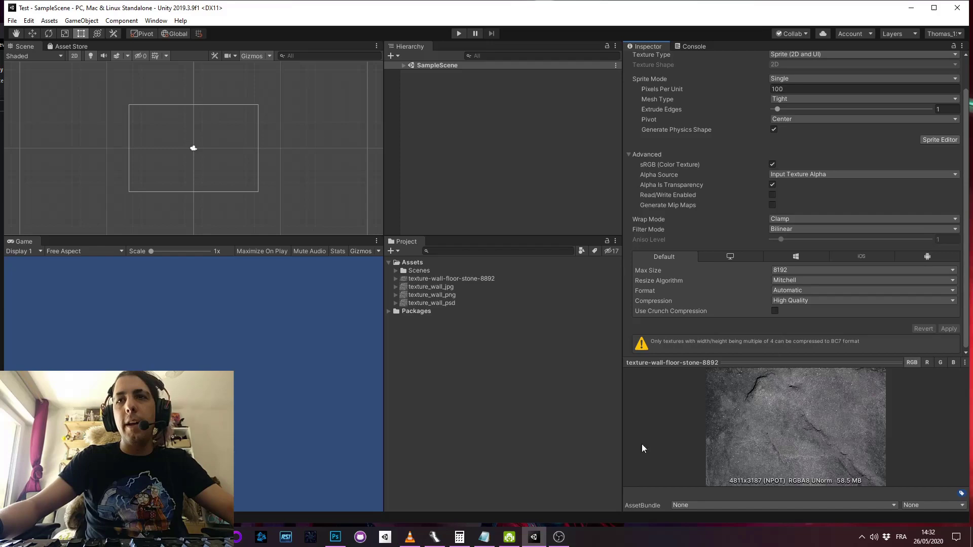
Resize the texture preview to read 4811x3187 NPOT, RGBA8 UNorm, 58.5 MB.
left_click(750, 362)
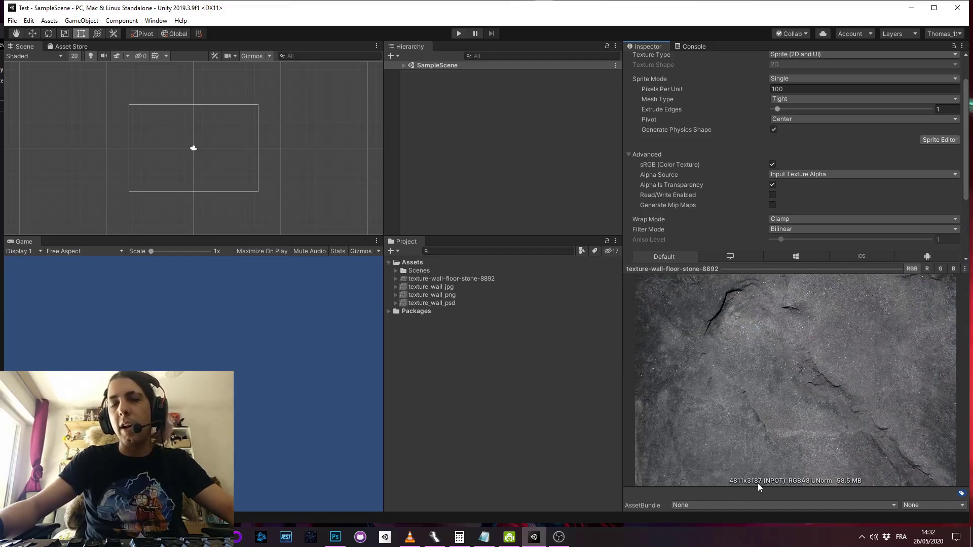
left_click(749, 263)
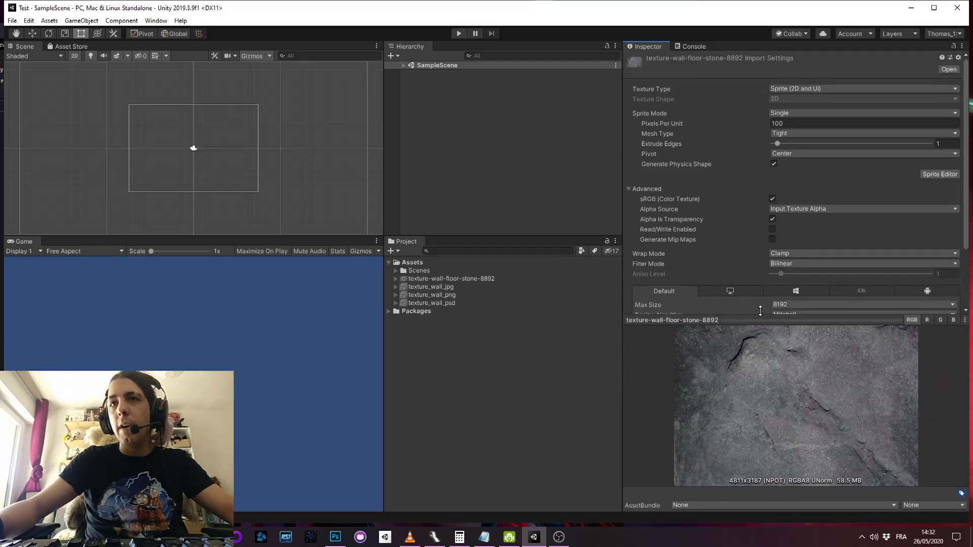
left_click_drag(760, 310, 760, 291)
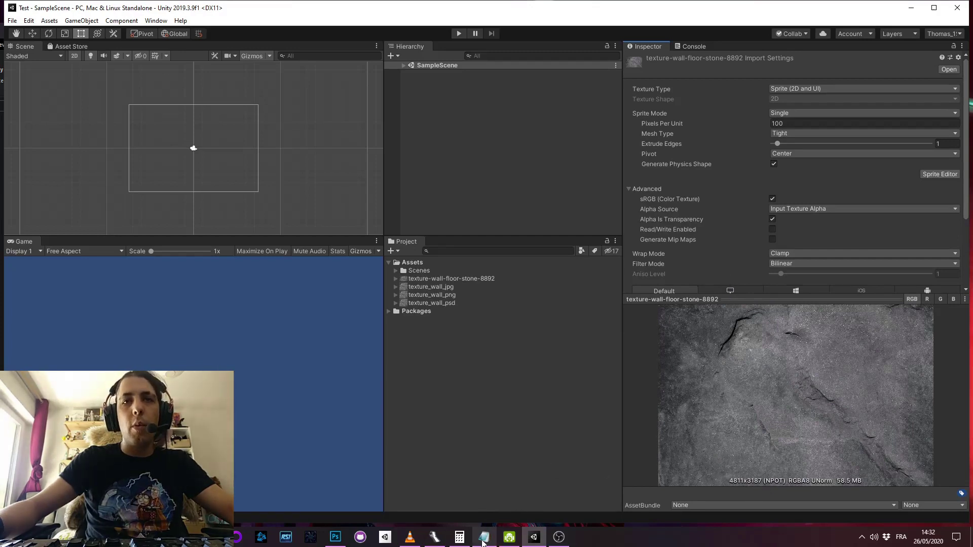
Compute 4811 × 3187 in Calculator, giving 15 332 657 pixels.
left_click(459, 536)
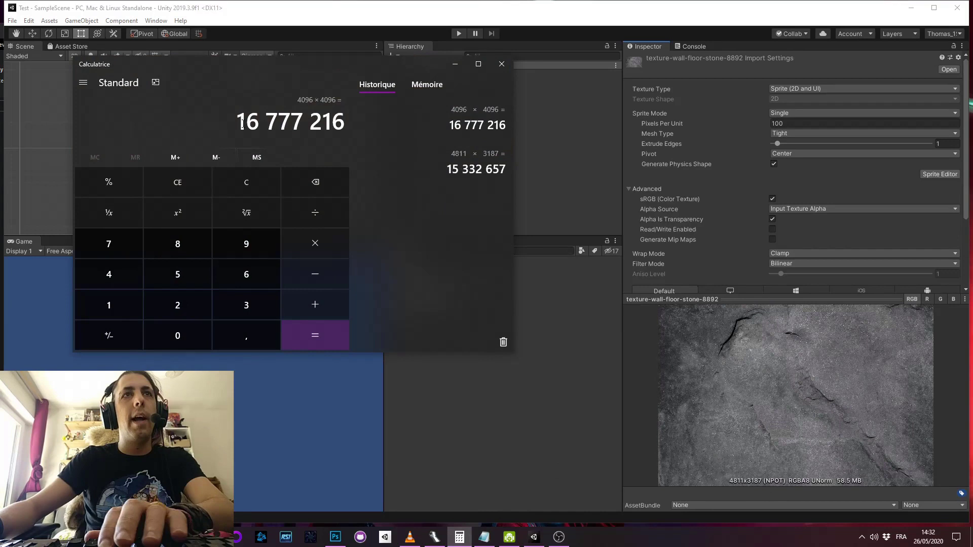
key("Delete")
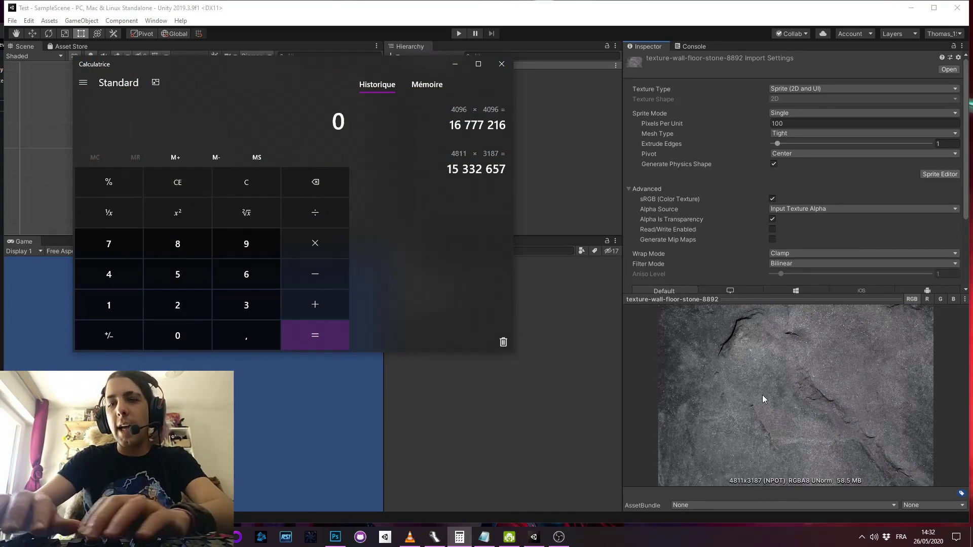
type("4811")
key("asterisk")
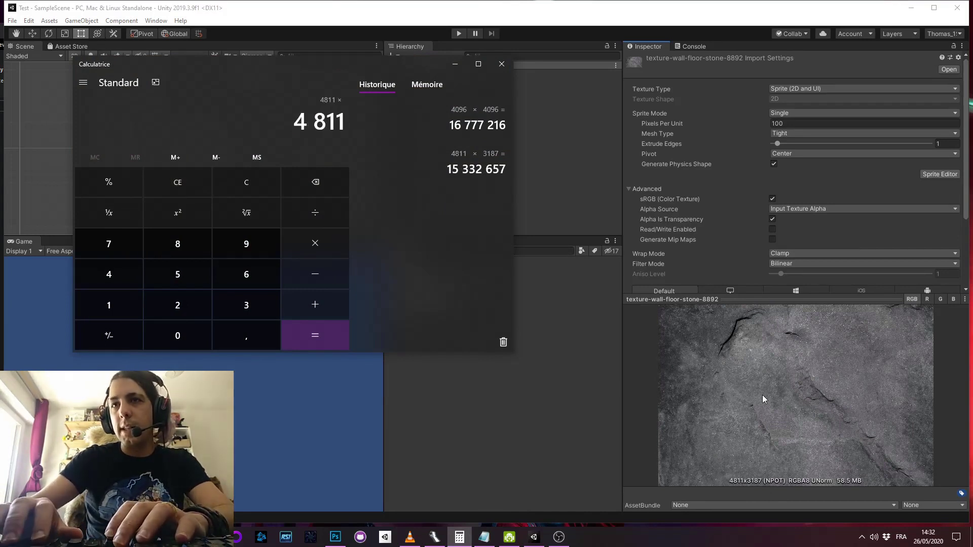
type("3187")
key("Return")
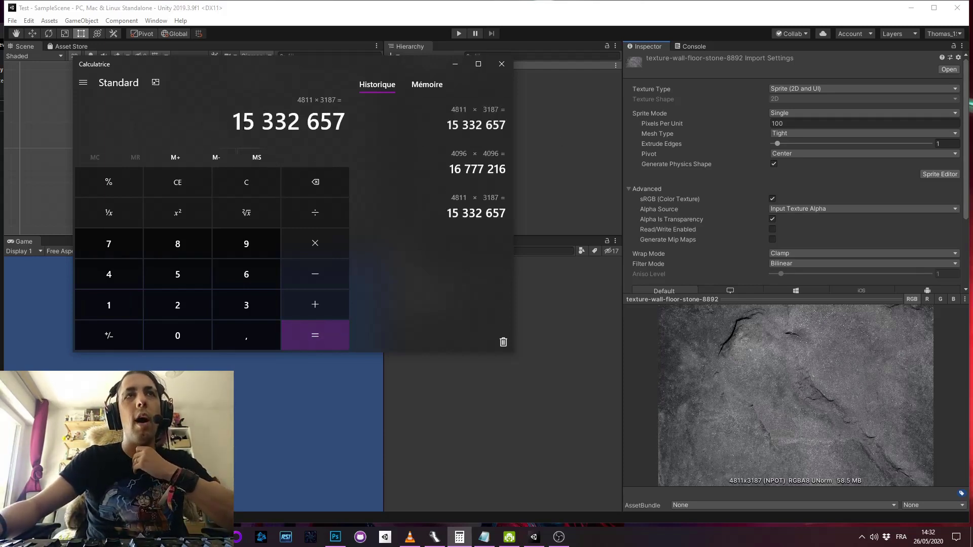
left_click(484, 537)
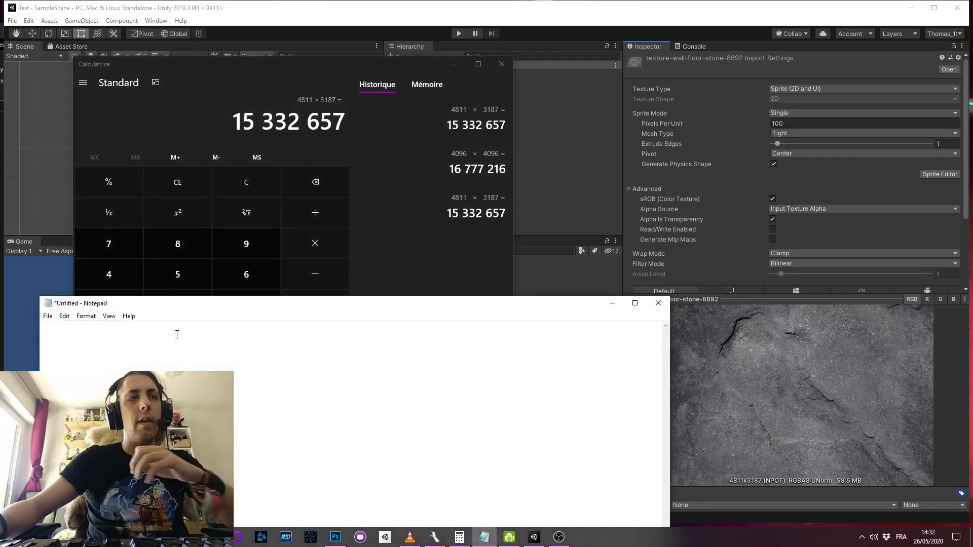
Note '15 332 657 pixels => 58.5mb' in Notepad, then minimize Notepad and Calculator.
type("15 332 657")
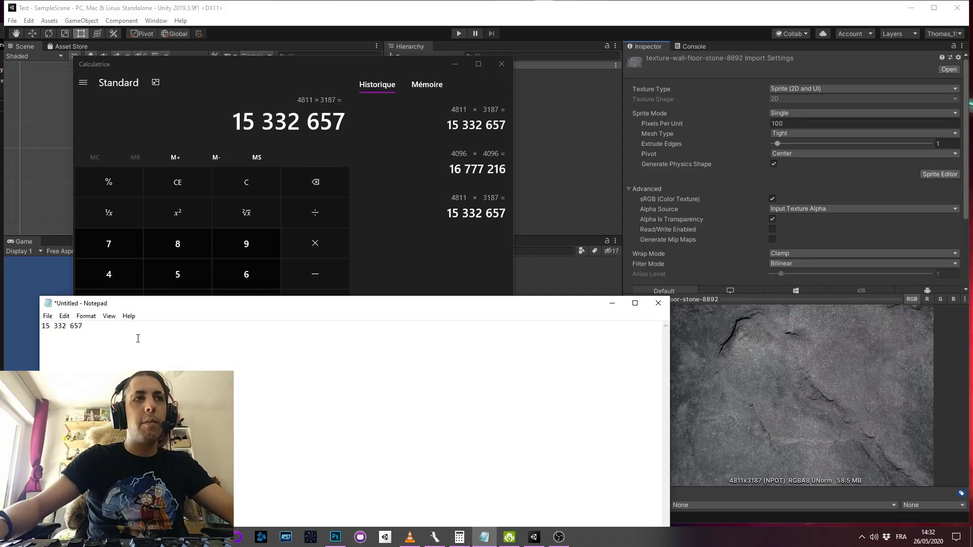
type(" pixels")
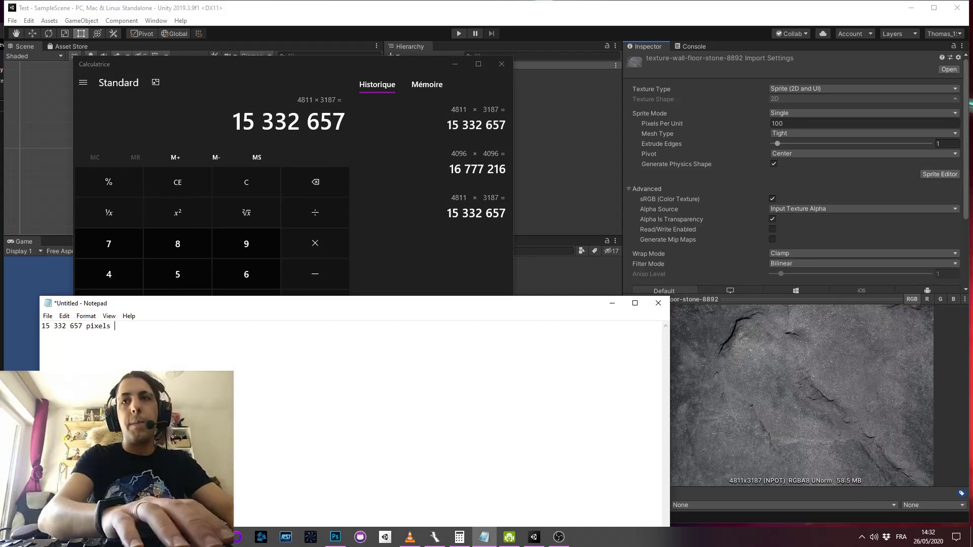
type(" => 58.")
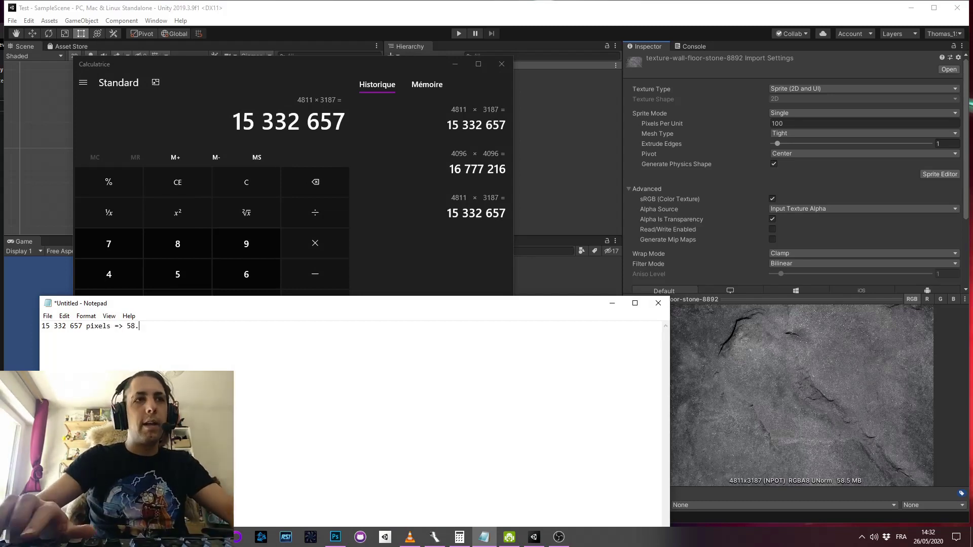
type("2")
key("BackSpace")
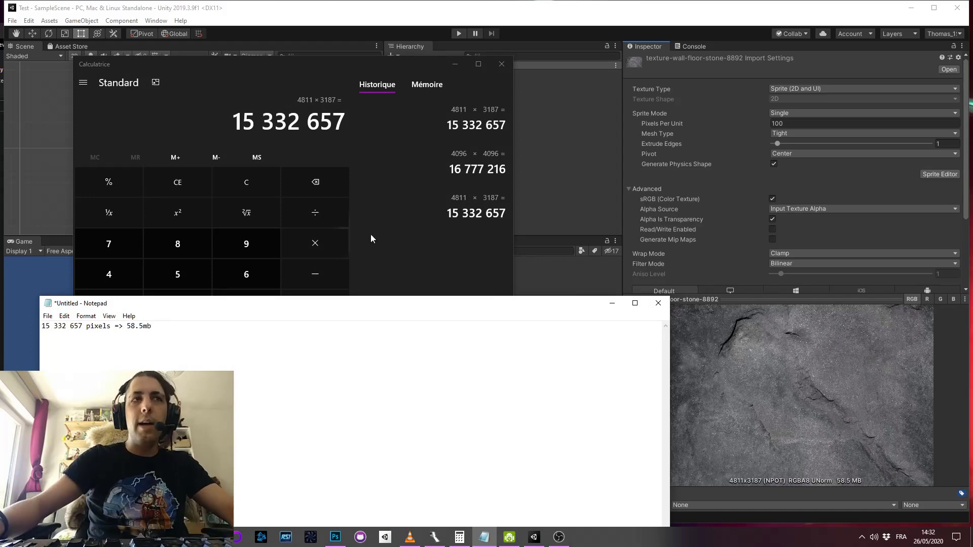
left_click(611, 303)
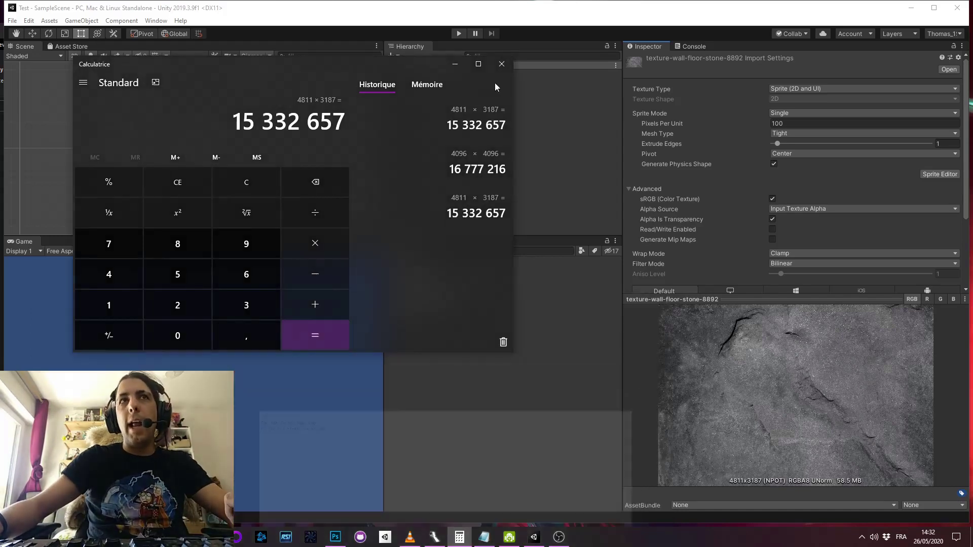
left_click(455, 64)
Maximize Photoshop and check texture_wall_psd.psd's Canvas Size of 4096 × 4096 pixels, then cancel.
key("alt+Tab")
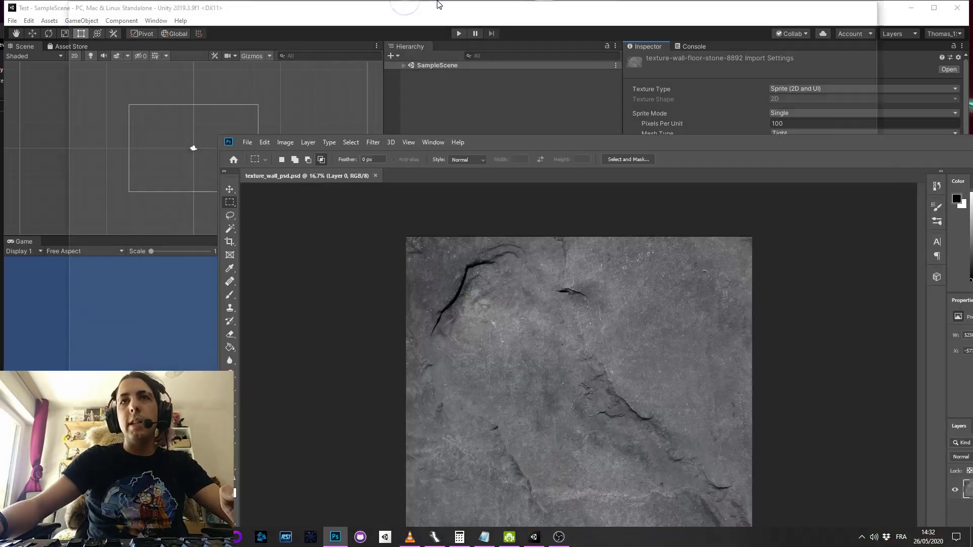
left_click_drag(439, 4, 439, 3)
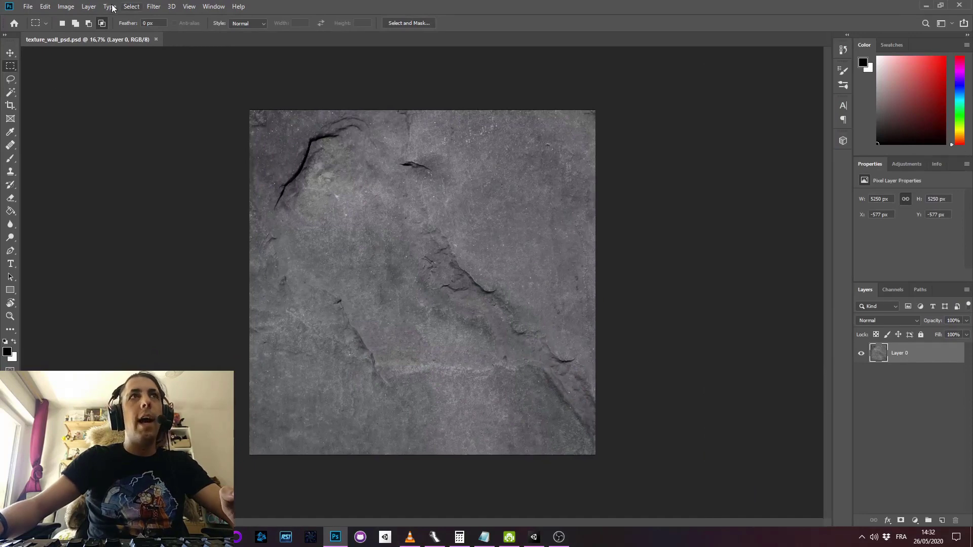
left_click(110, 6)
mouse_move(66, 7)
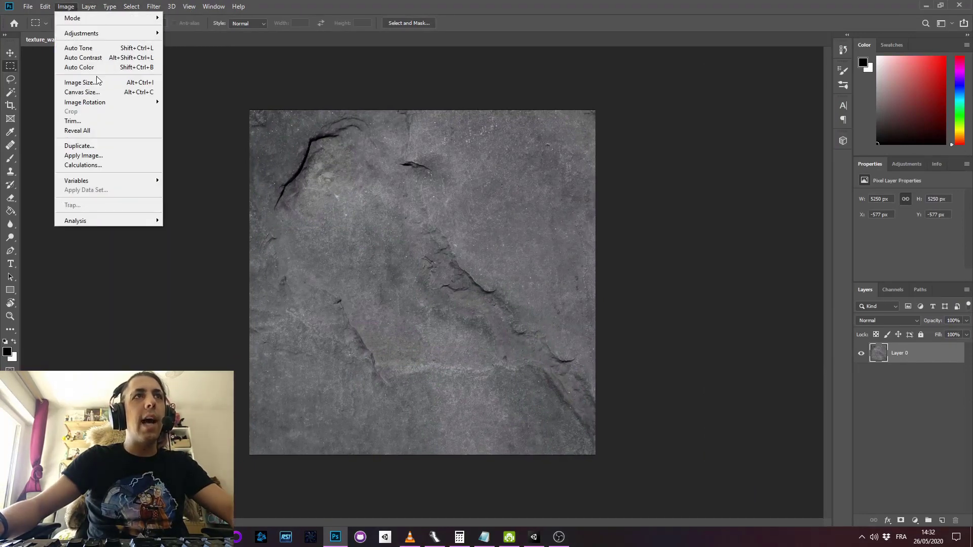
left_click(81, 92)
left_click(411, 167)
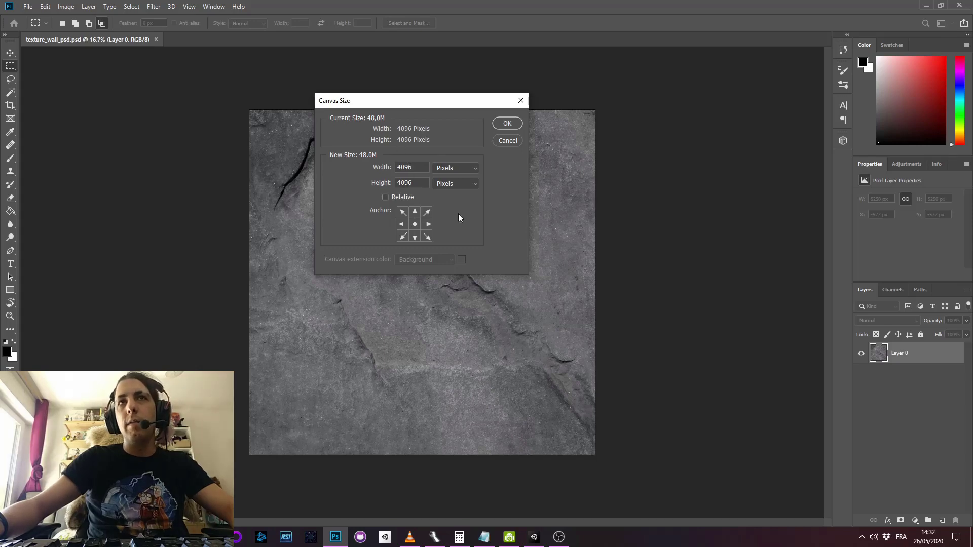
left_click(507, 141)
Back in Unity, select texture_wall_psd and set its Max Size to 8192.
left_click(926, 6)
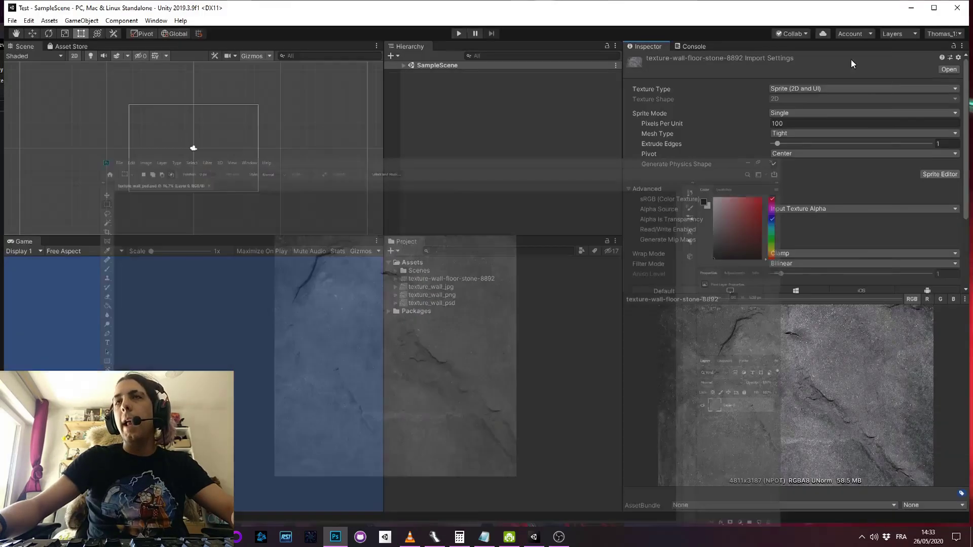
left_click_drag(709, 295, 694, 330)
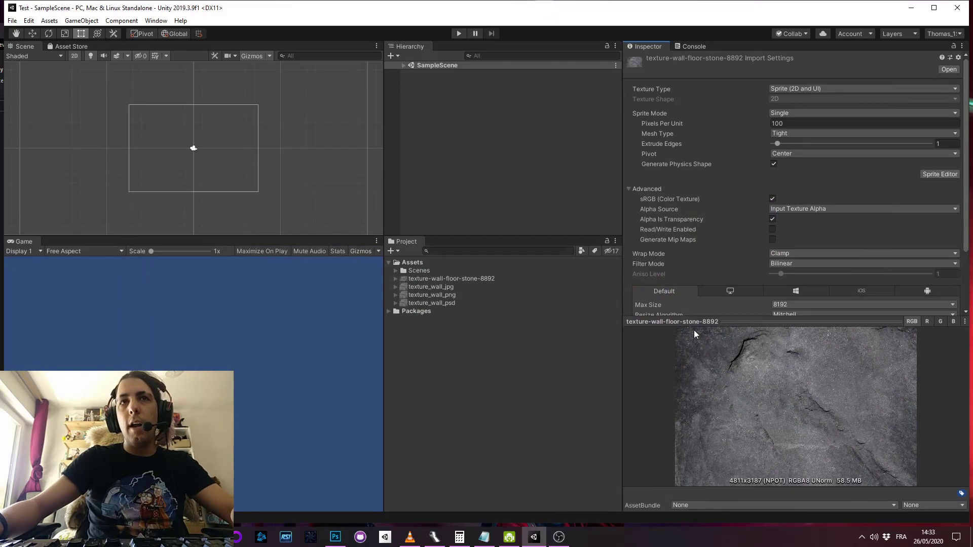
left_click(450, 302)
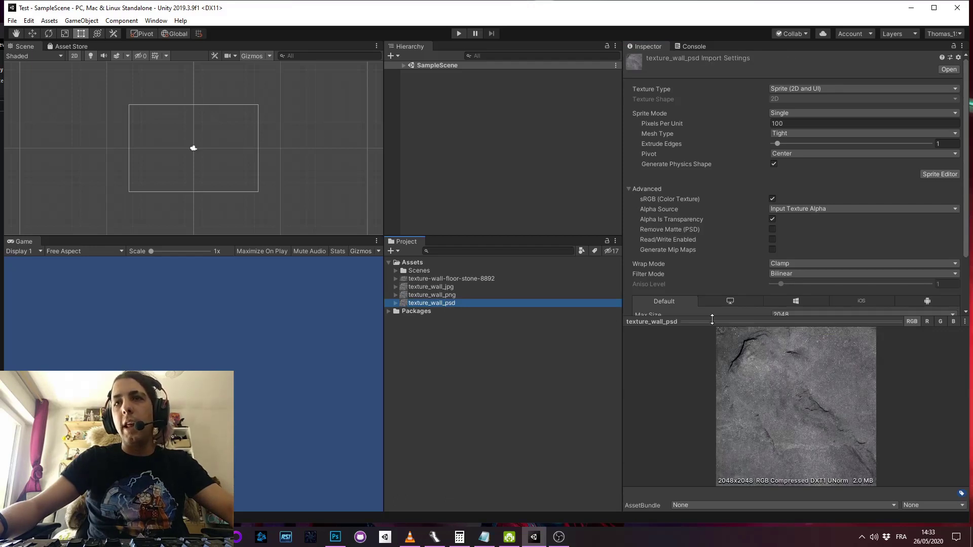
left_click_drag(712, 319, 743, 389)
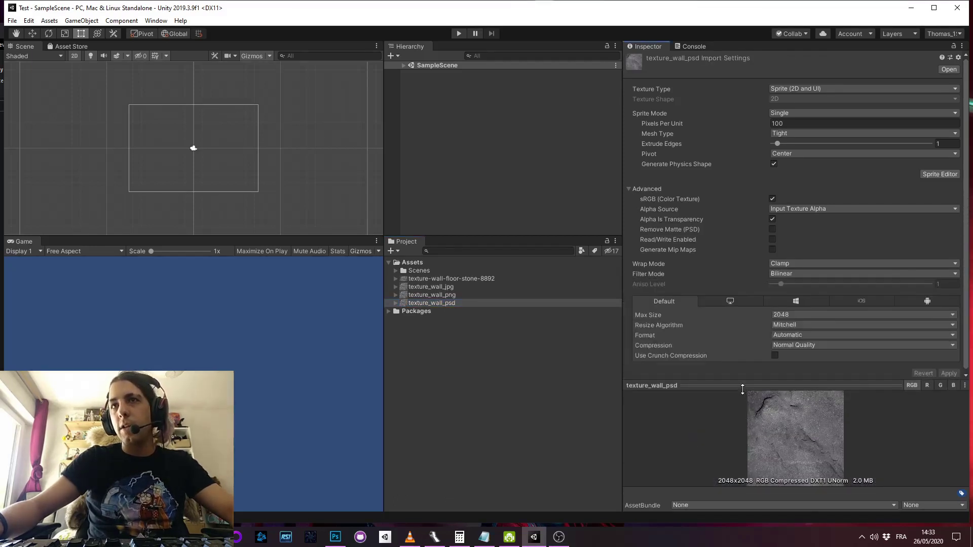
left_click(793, 314)
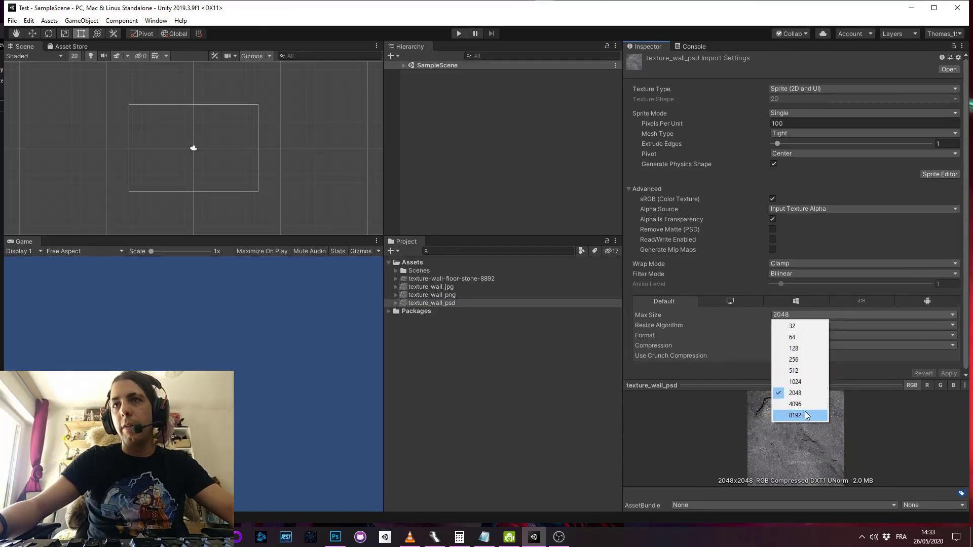
left_click(795, 416)
left_click_drag(727, 384, 728, 310)
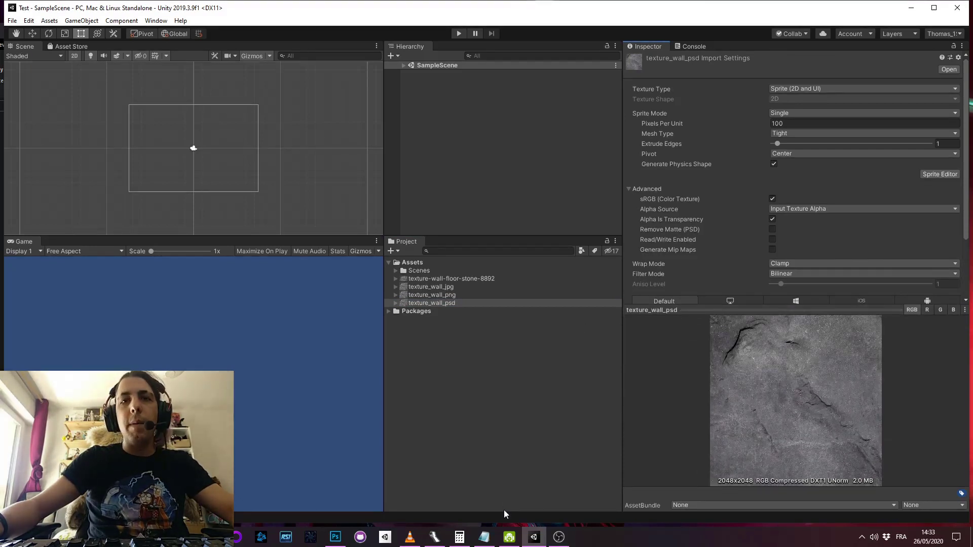
Calculate 4096 × 4096 = 16 777 216 in Calculator.
left_click(459, 537)
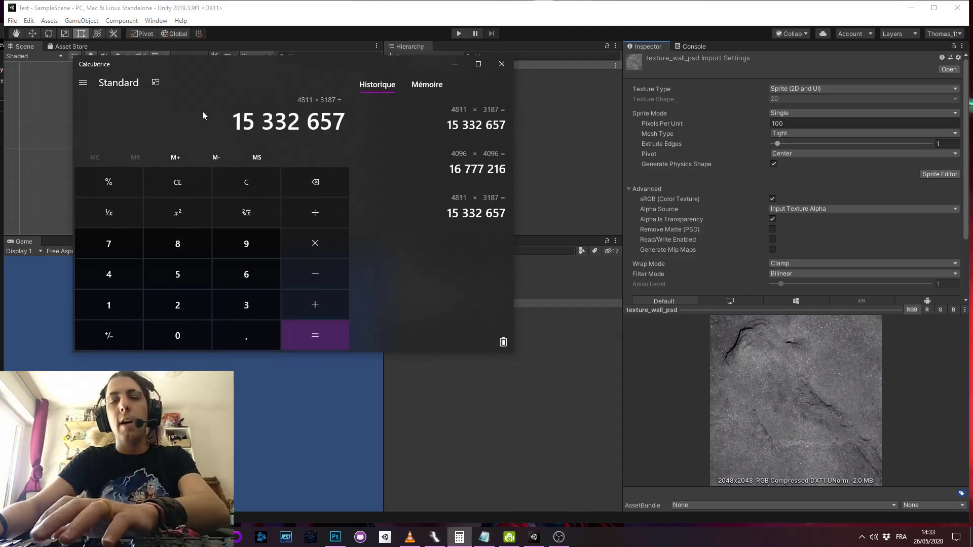
type("4069")
key("BackSpace")
key("BackSpace")
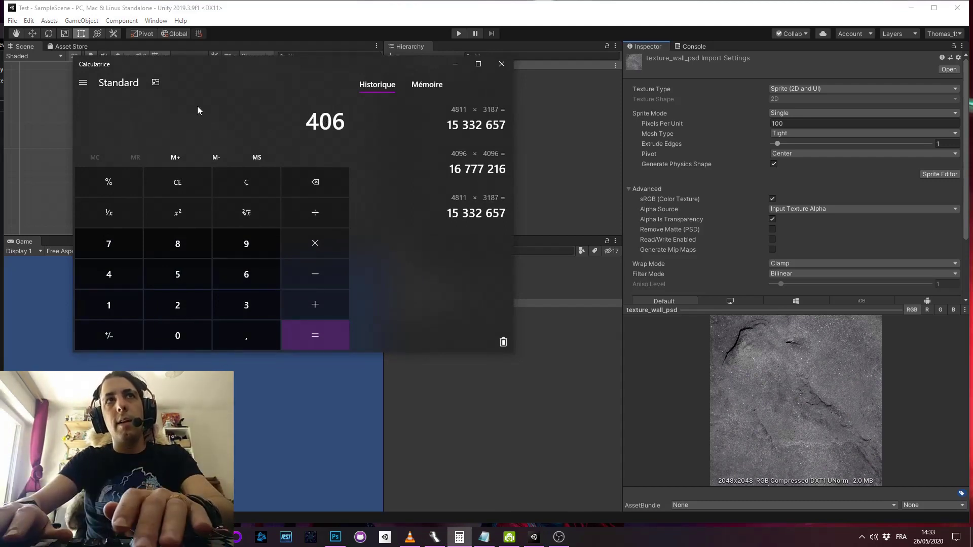
type("96")
key("asterisk")
type("4096")
key("Return")
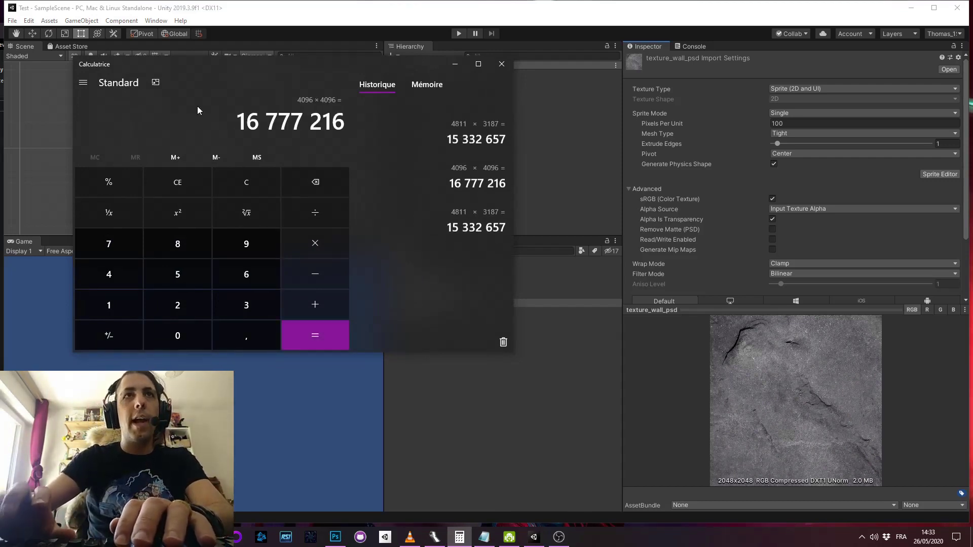
Start a notes line reading '16 777 216 pixels', then minimize the notes and Calculator.
left_click(484, 539)
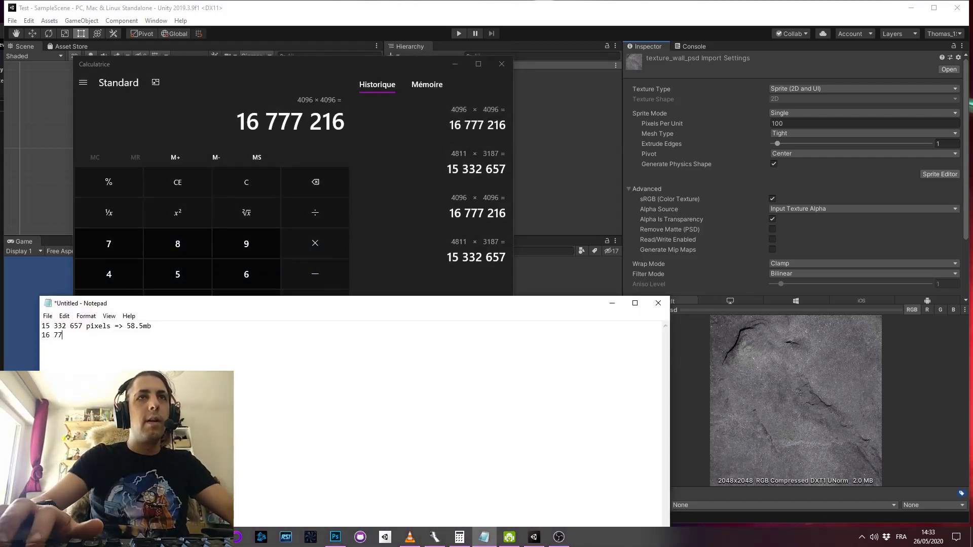
type("16 777 216 pixels => ???")
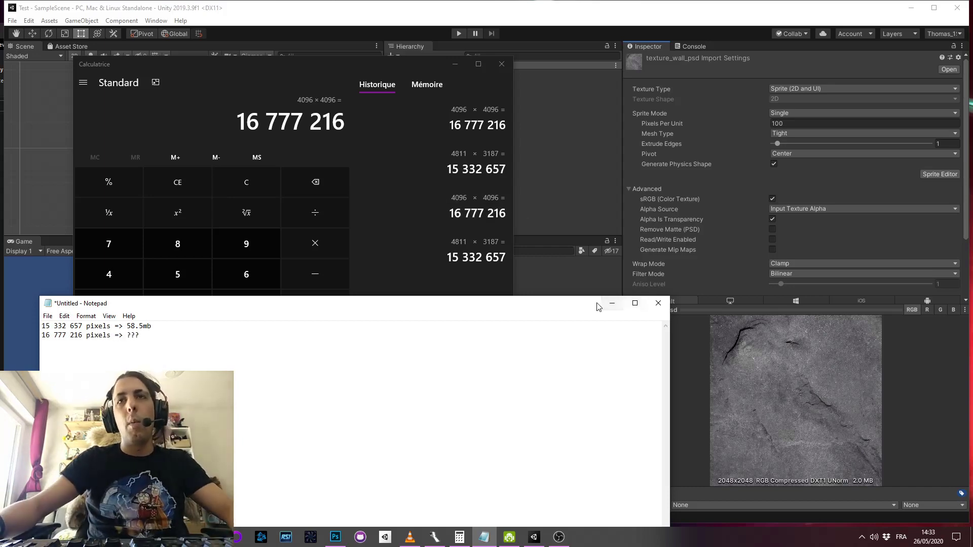
key("super+Down")
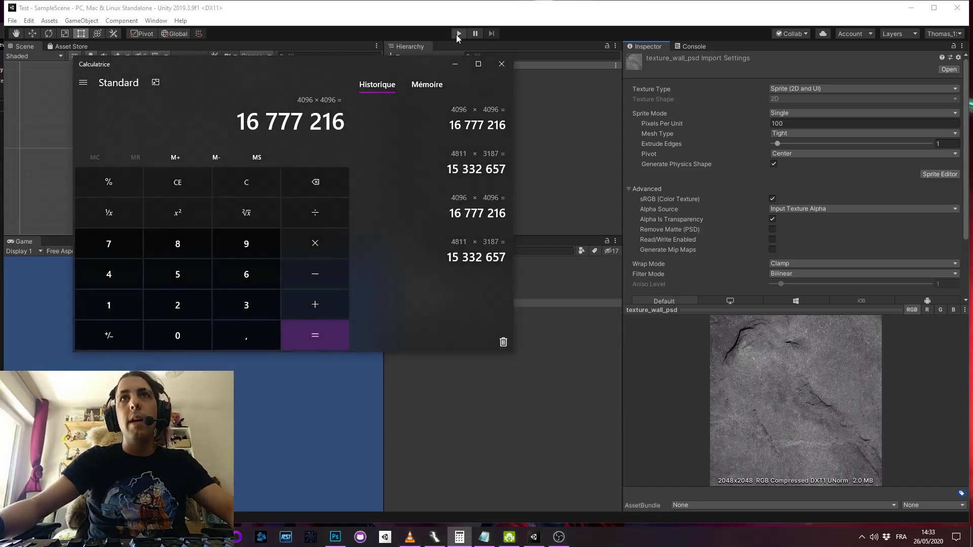
left_click(454, 63)
scroll(799, 229, "down", 3)
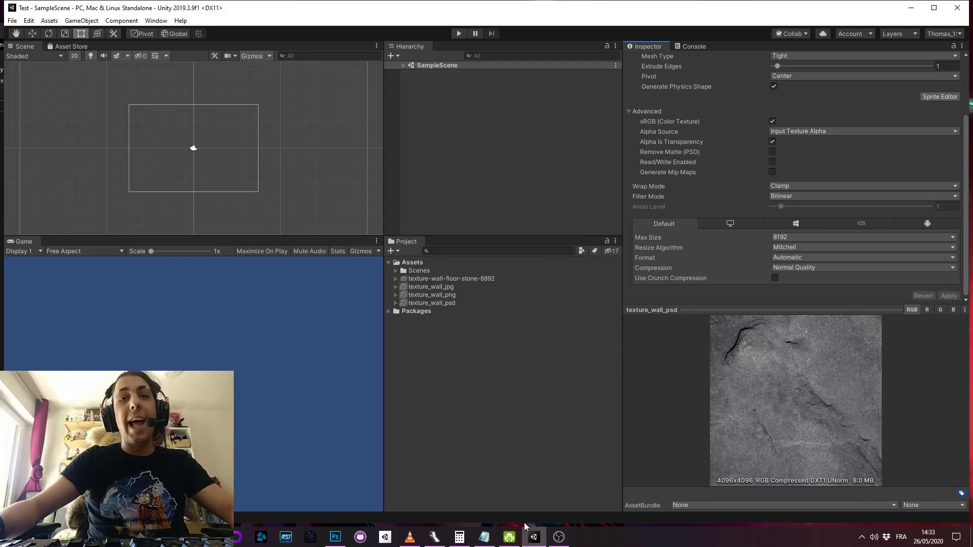
Replace the question marks in the notes with 8mb.
left_click(484, 536)
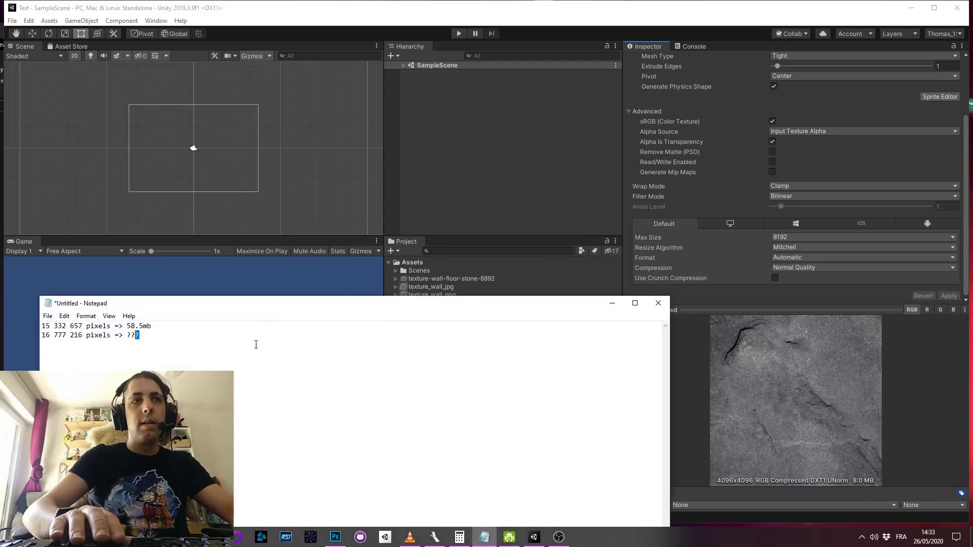
key("shift+Left")
key("shift+Left")
key("shift+Left")
type("8mb")
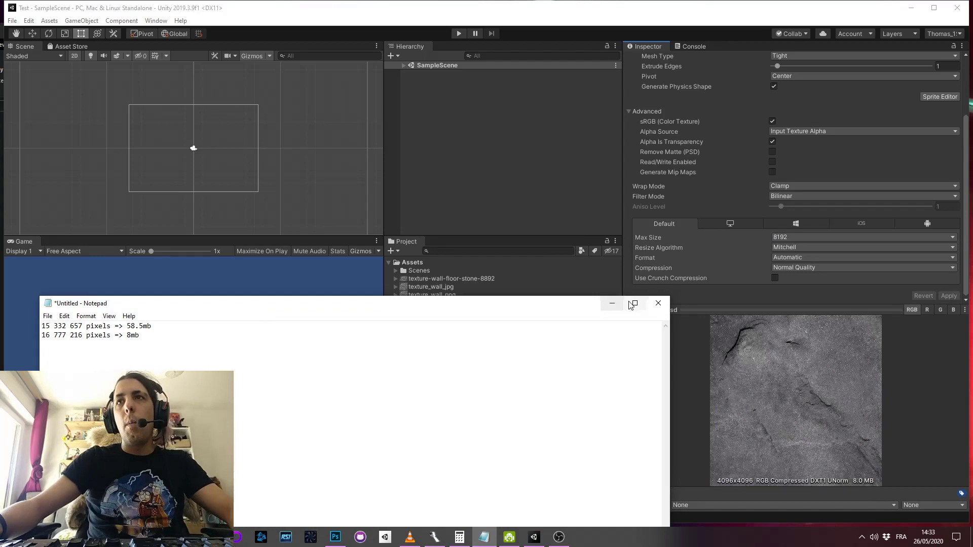
left_click(612, 303)
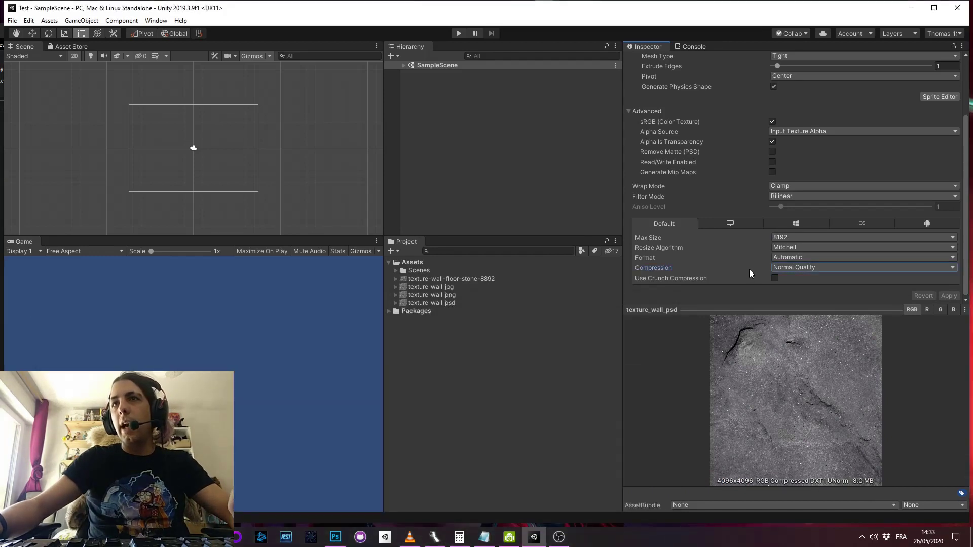
Set texture_wall_psd's Compression to High Quality and apply it.
left_click(790, 267)
left_click(814, 313)
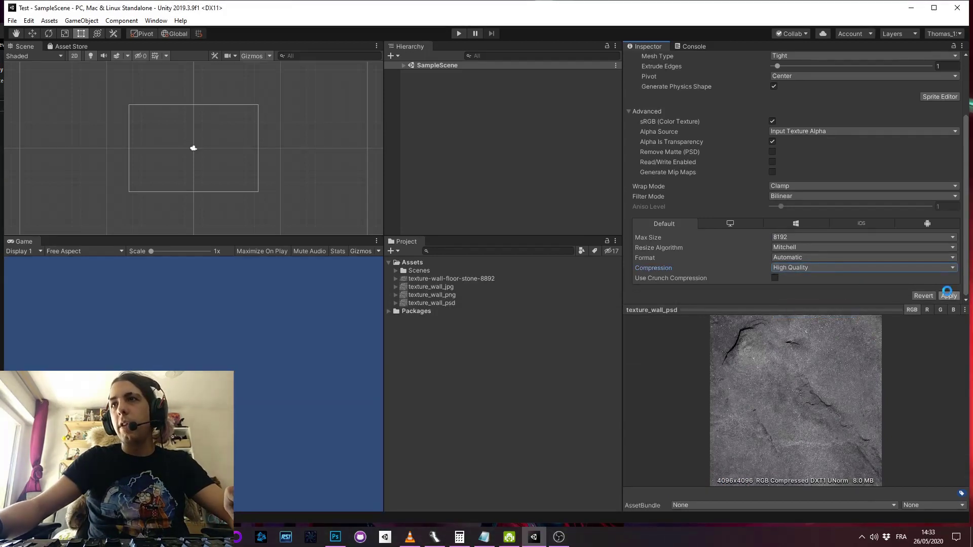
left_click(948, 296)
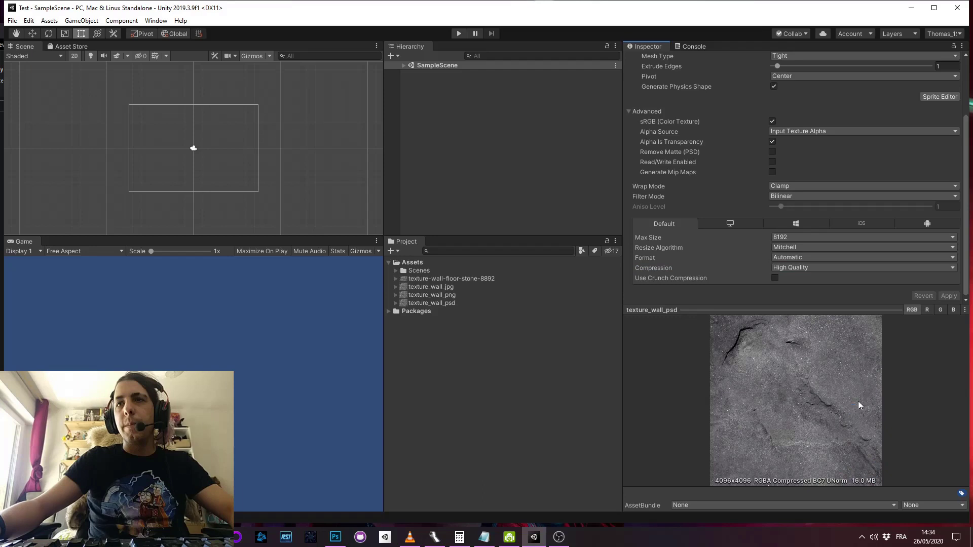
Append '/ 16mb' to the notes line.
left_click(484, 537)
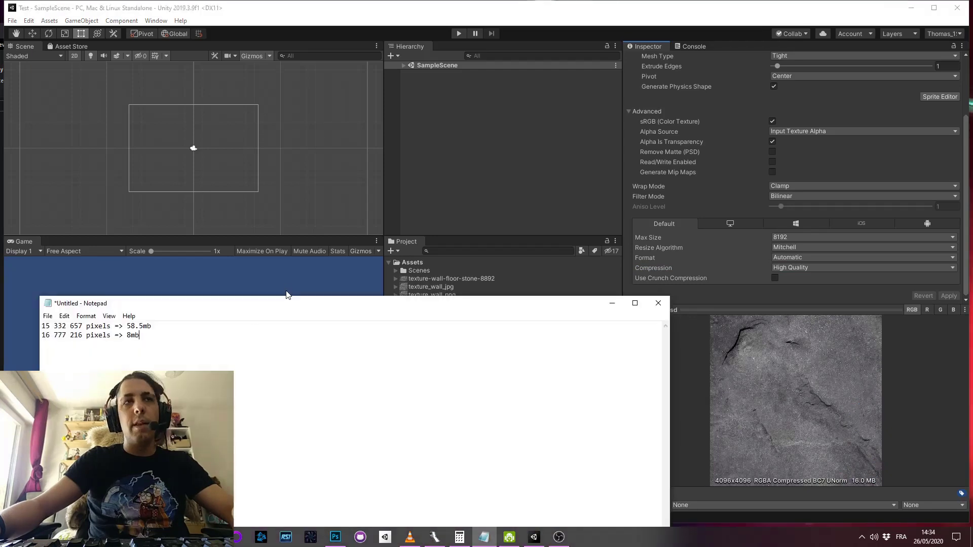
type("/ 16mb")
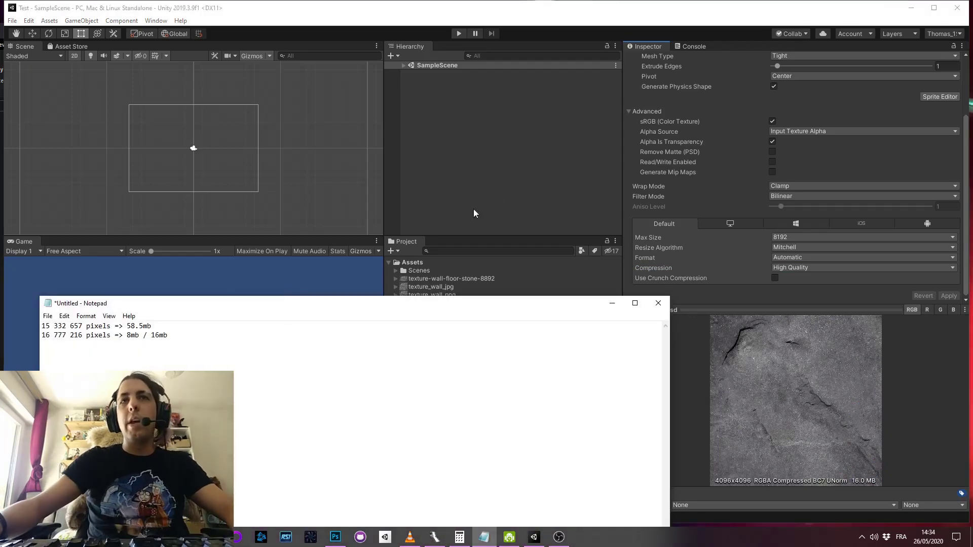
left_click(473, 209)
Give texture_wall_psd Low Quality compression with Crunch Compression, applied, shrinking it to 2.1 MB.
left_click(813, 265)
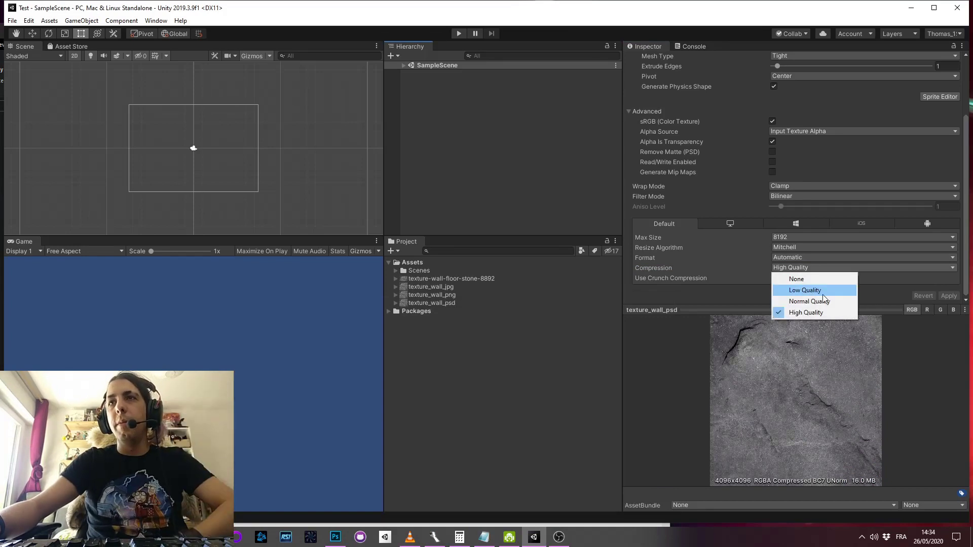
left_click(801, 285)
left_click(949, 296)
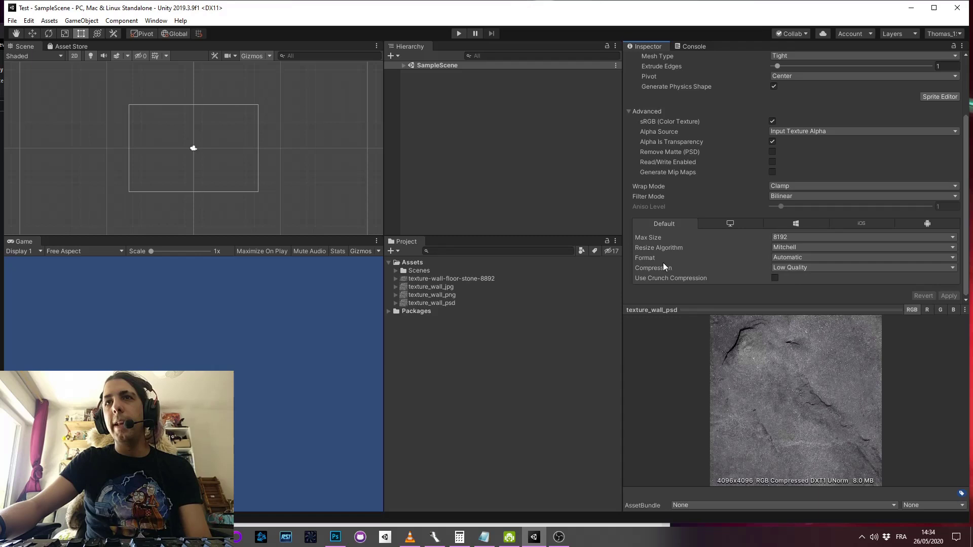
left_click(805, 278)
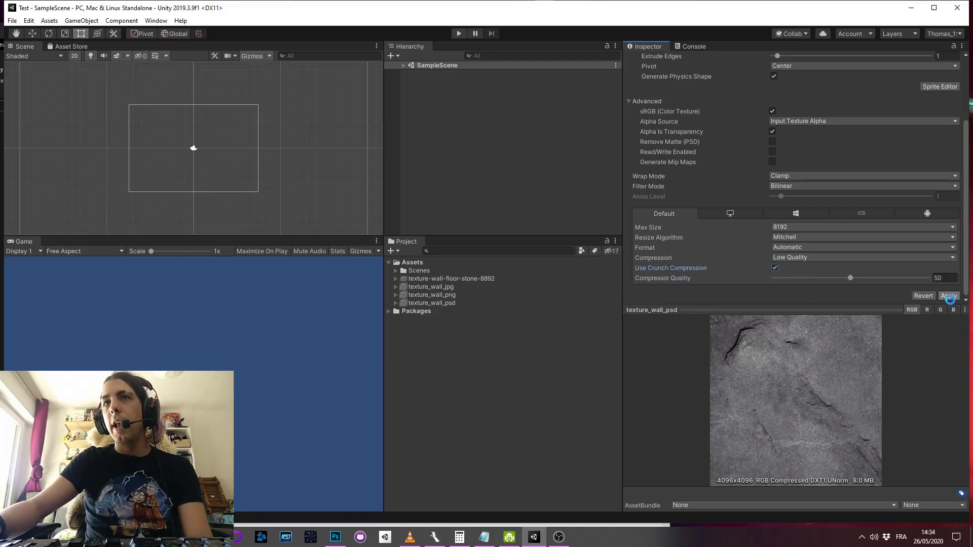
left_click(949, 295)
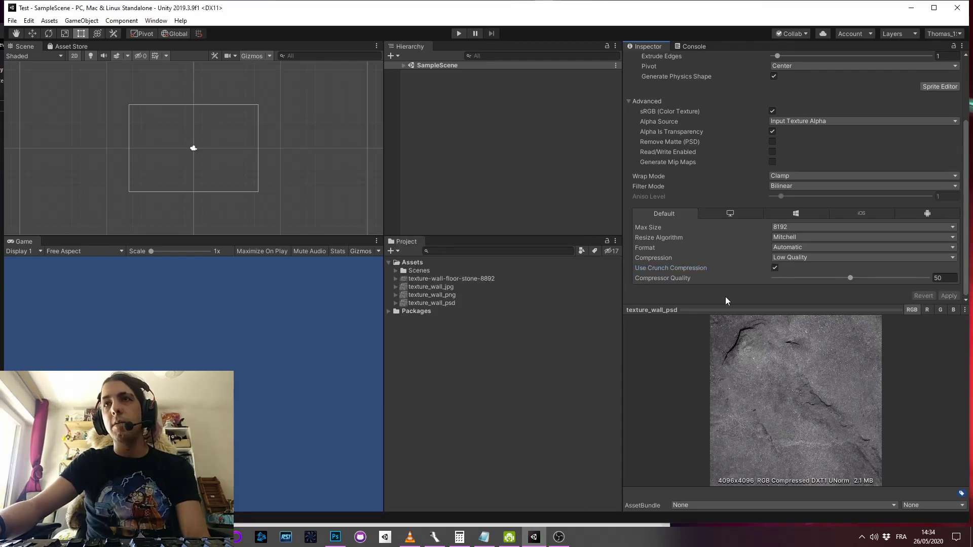
left_click_drag(726, 305, 726, 352)
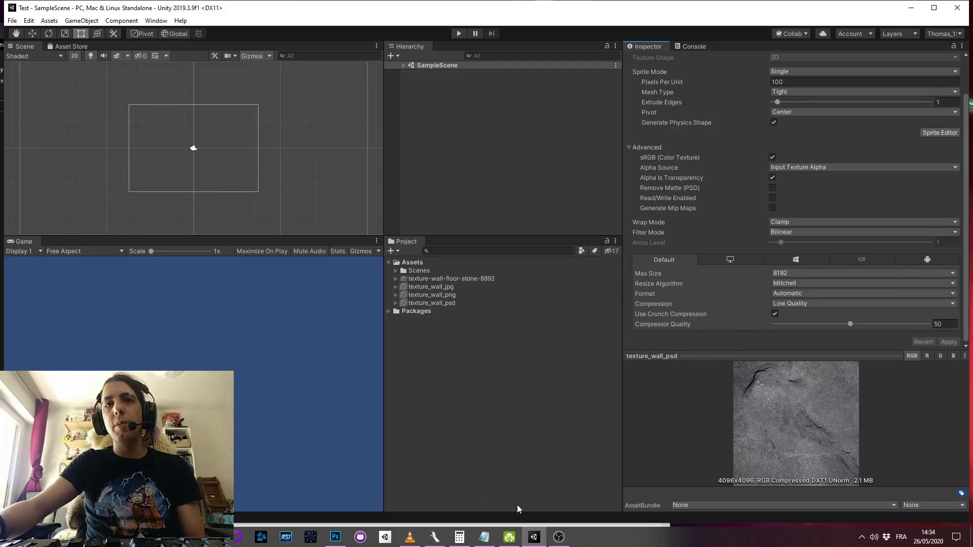
left_click(484, 537)
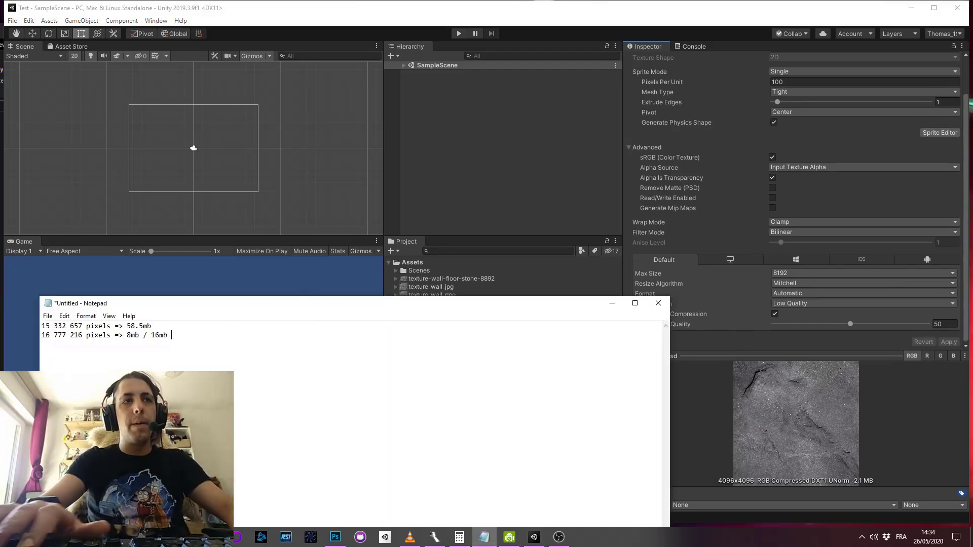
End the notes with '=> 2mb', then compare floor-stone (4811x3187, 58.5 MB) with texture_wall_png.
type("=> 2mb")
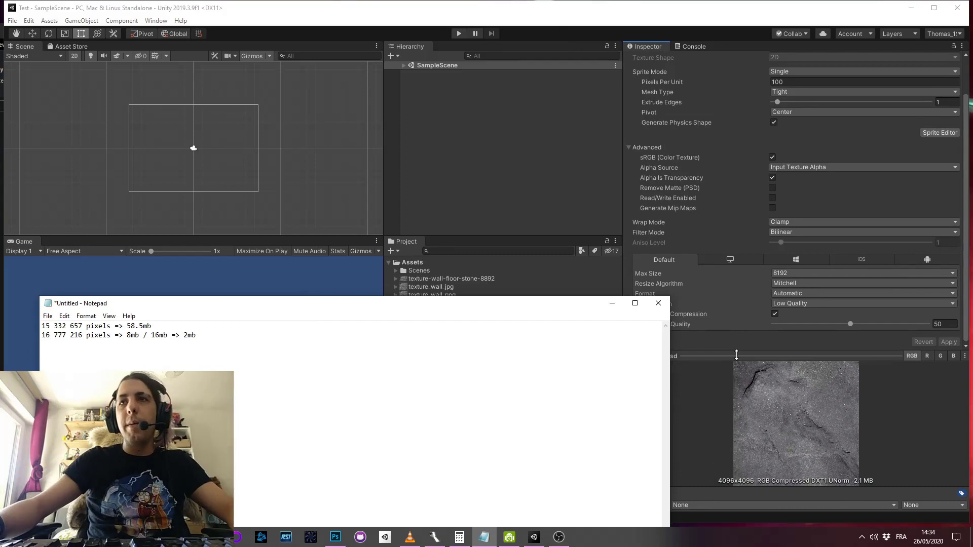
left_click_drag(737, 355, 737, 133)
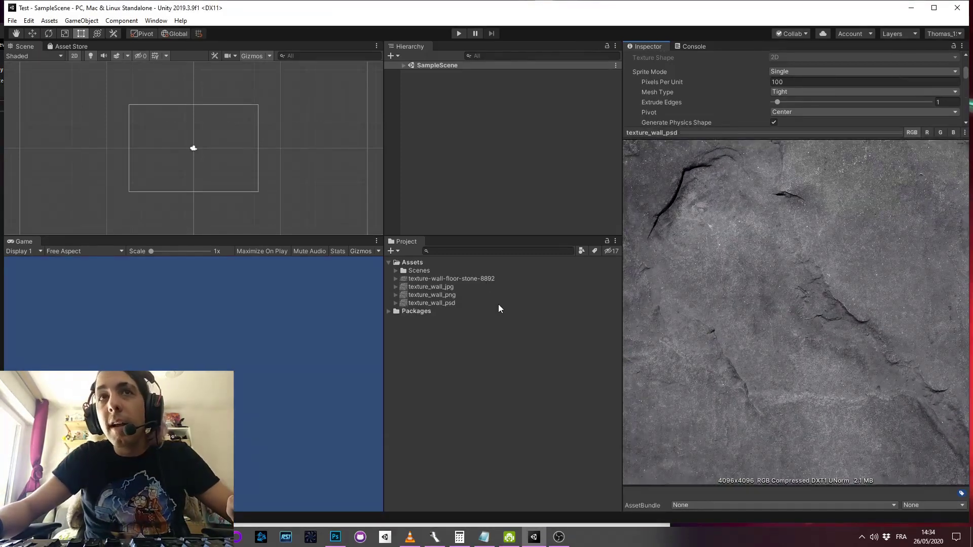
left_click(456, 279)
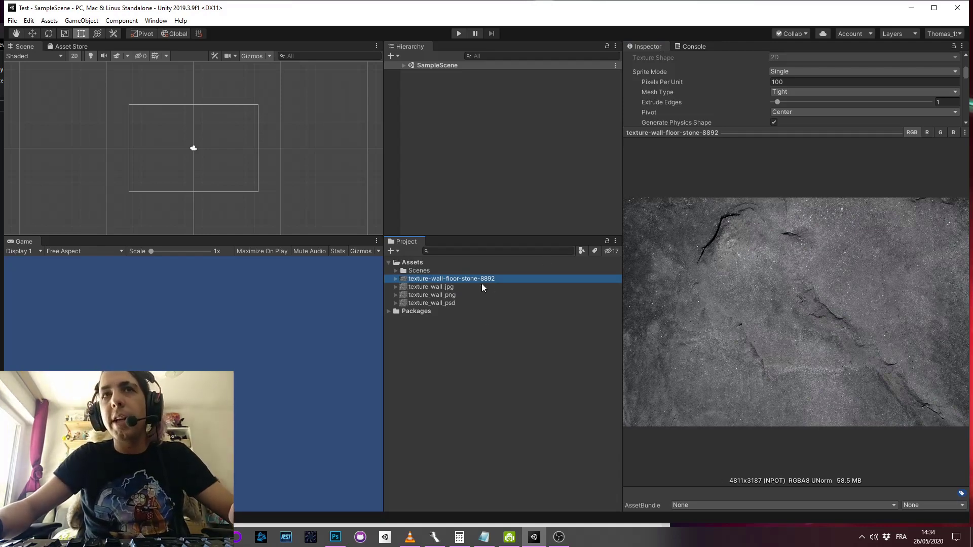
left_click(455, 295)
left_click(451, 280)
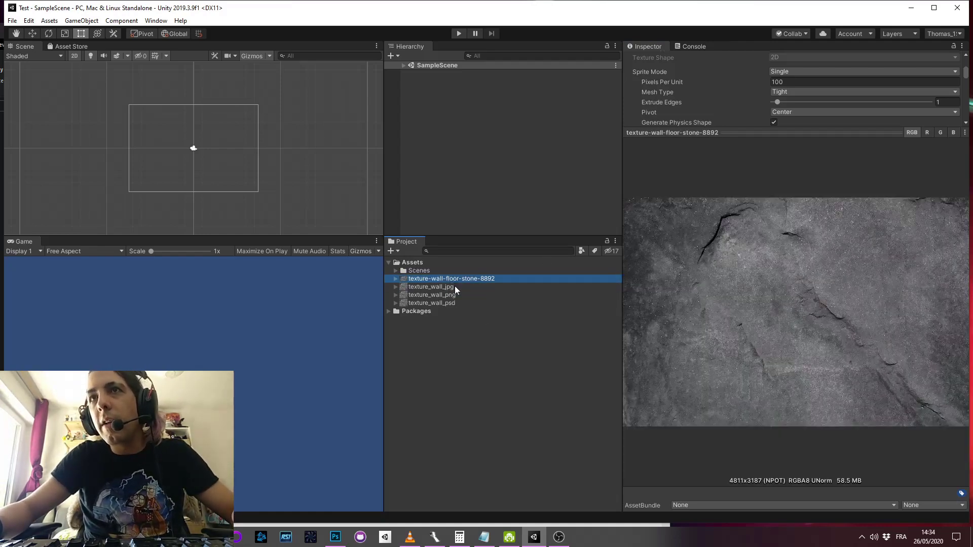
left_click(457, 294)
Drag texture-wall-floor-stone-8892 into the scene as a sprite.
left_click(474, 279)
left_click_drag(467, 279, 390, 152)
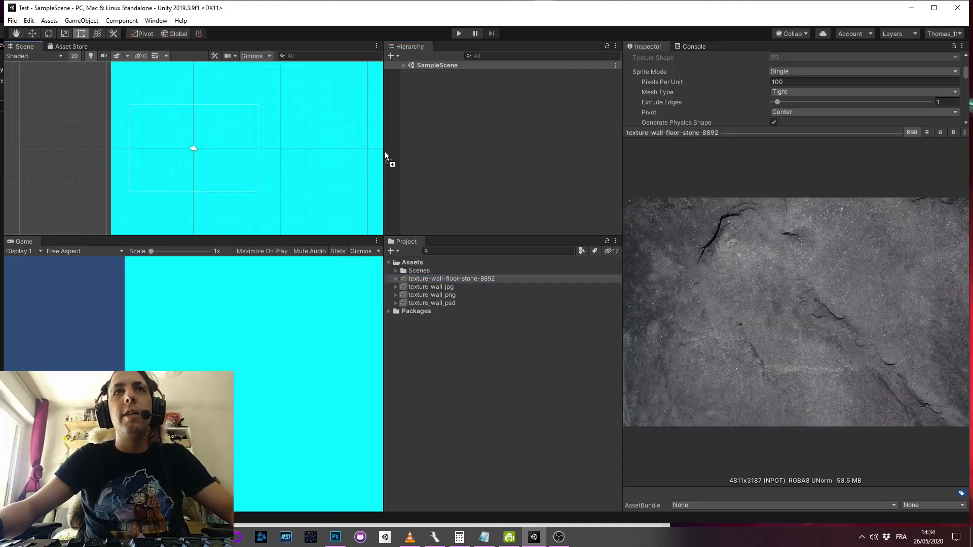
scroll(240, 138, "down", 5)
scroll(244, 170, "up", 3)
scroll(254, 169, "up", 10)
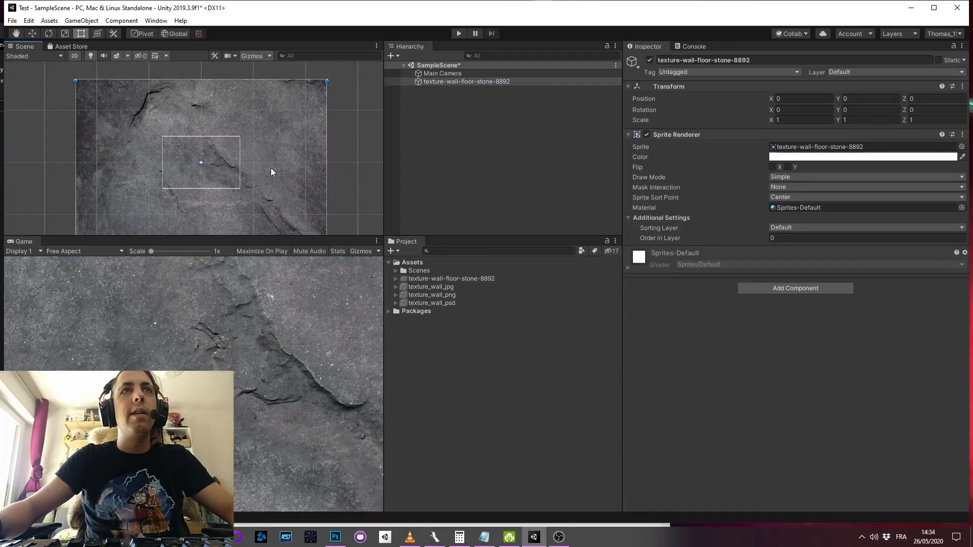
scroll(172, 168, "up", 3)
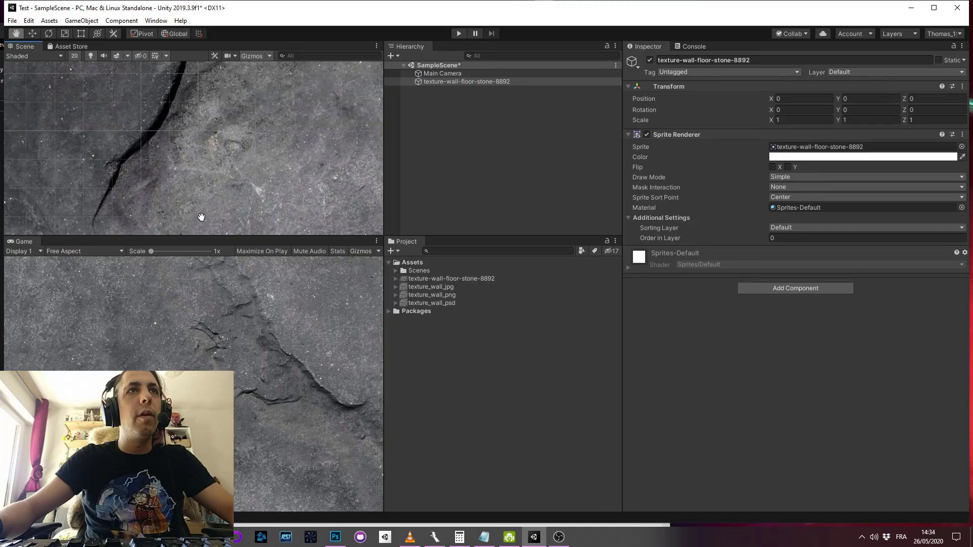
scroll(233, 142, "down", 5)
scroll(223, 121, "down", 8)
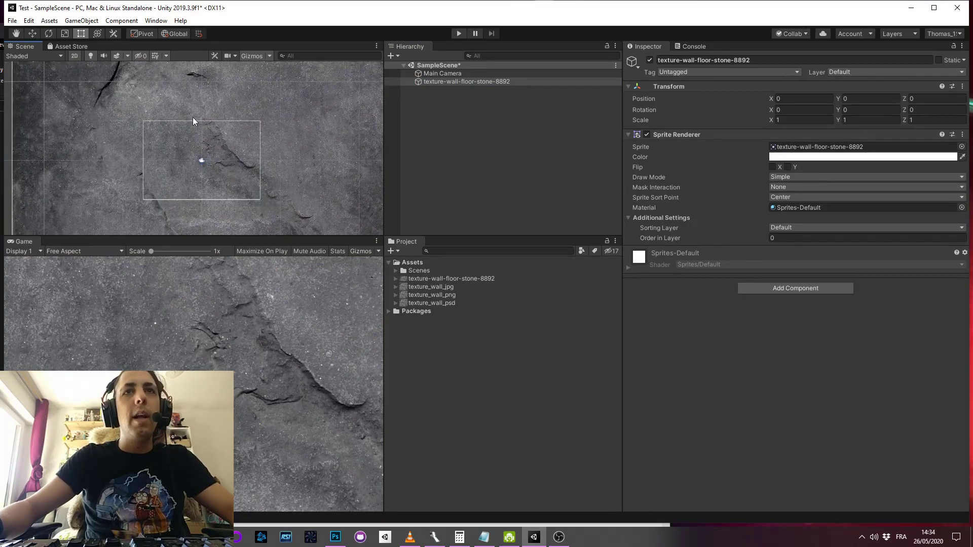
Add texture_wall_psd as a sprite and move it left of the original.
left_click(451, 303)
left_click_drag(452, 304, 208, 170)
scroll(209, 171, "down", 4)
left_click_drag(259, 193, 175, 199)
scroll(178, 188, "up", 2)
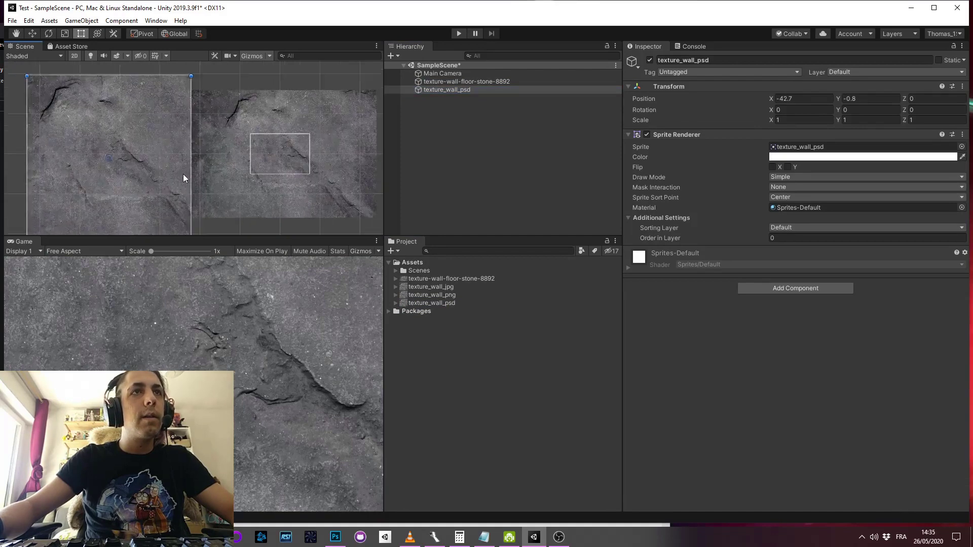
left_click(266, 83)
scroll(262, 199, "up", 4)
Enlarge the Scene view and pan and zoom across the two stone sprites.
left_click_drag(278, 234, 279, 370)
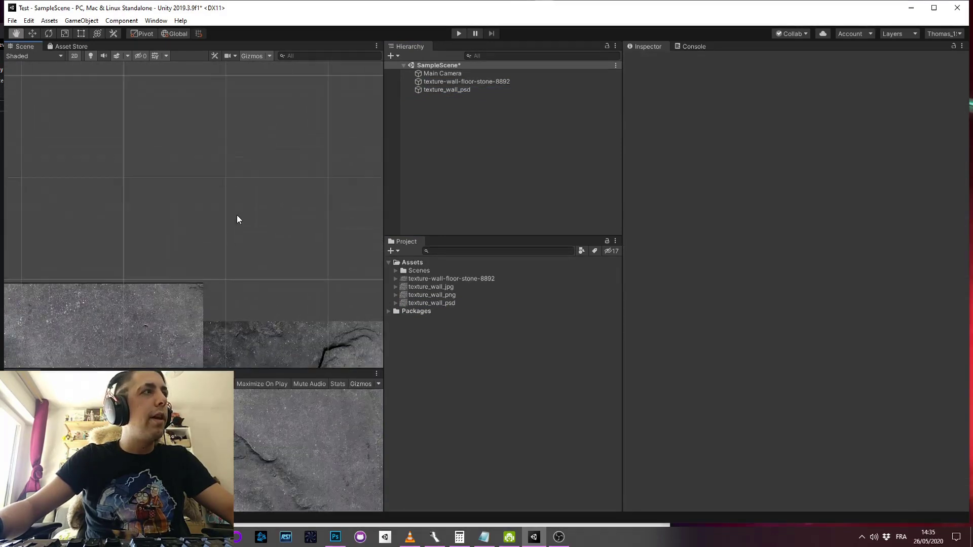
scroll(263, 152, "up", 4)
middle_click_drag(300, 189, 934, 196)
scroll(241, 224, "up", 2)
key("t")
middle_click_drag(162, 135, 231, 205)
scroll(231, 205, "up", 8)
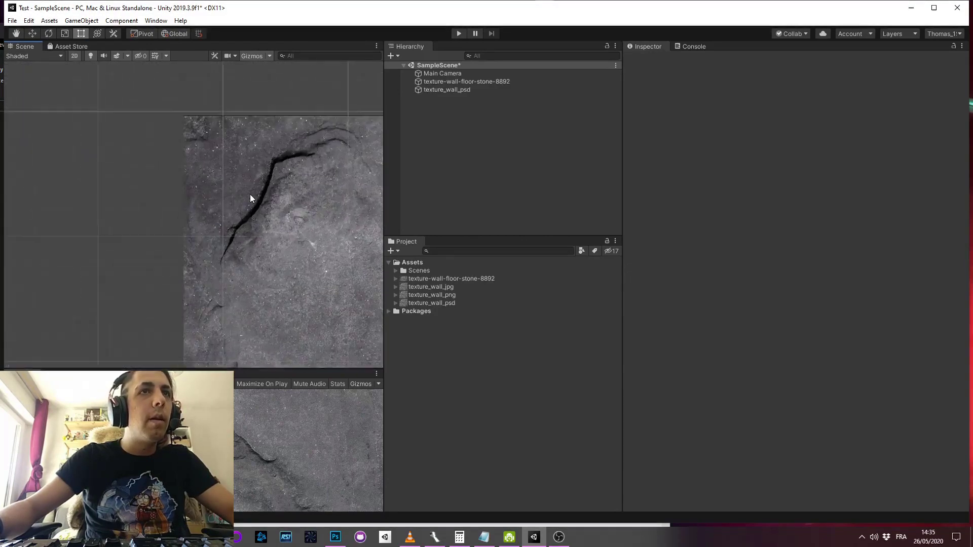
scroll(308, 238, "down", 5)
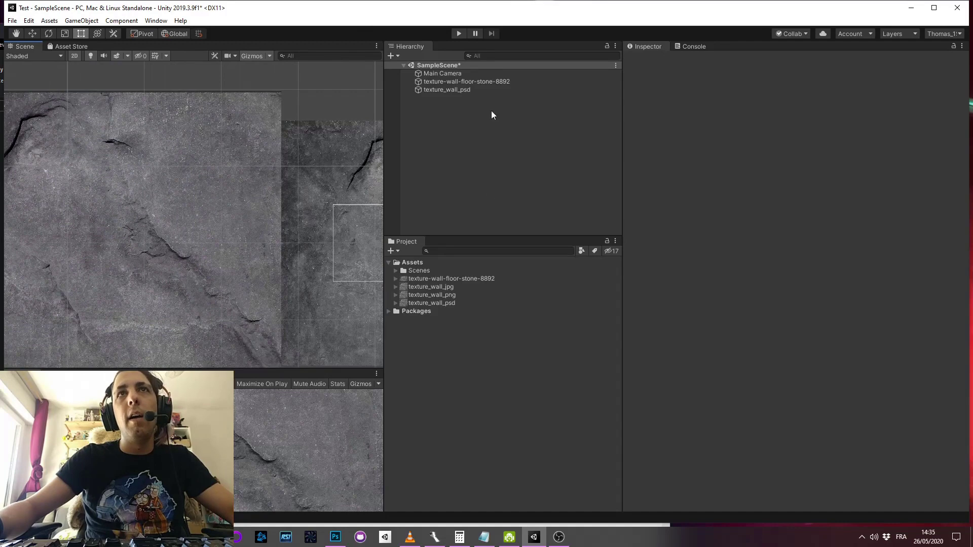
Compare texture_wall_png's import preview (2048x2048, 2.0 MB) with texture_wall_psd's (4096x4096, 2.1 MB).
left_click(465, 295)
left_click_drag(827, 133, 811, 363)
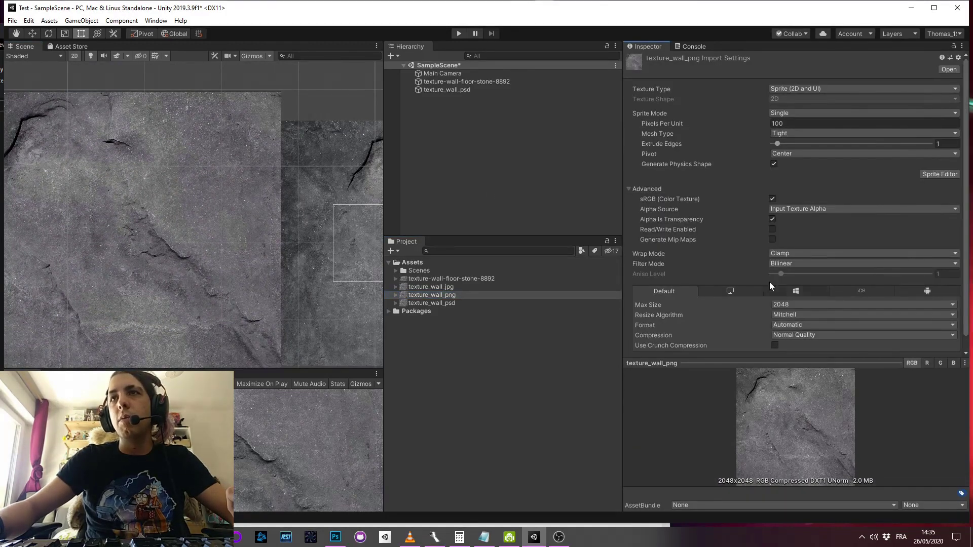
scroll(798, 327, "down", 1)
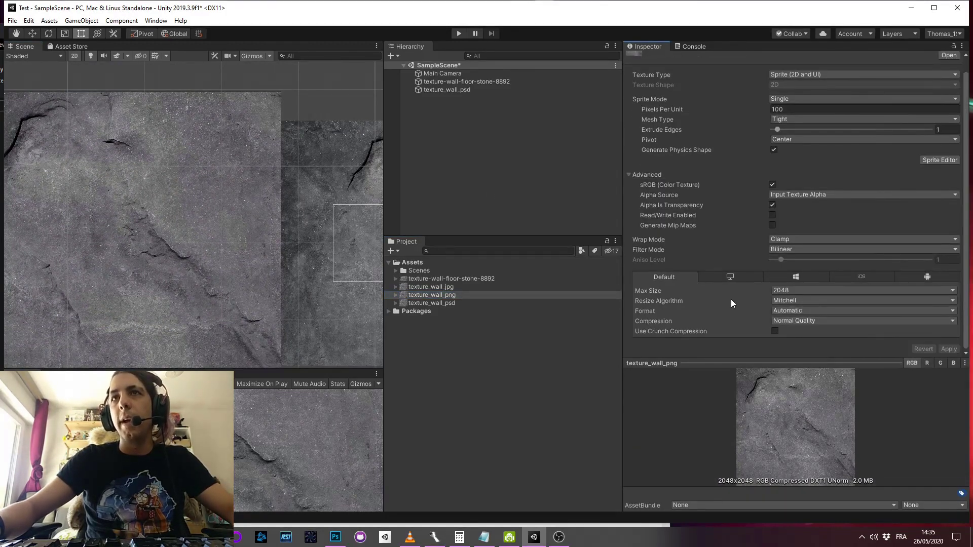
scroll(177, 228, "down", 8)
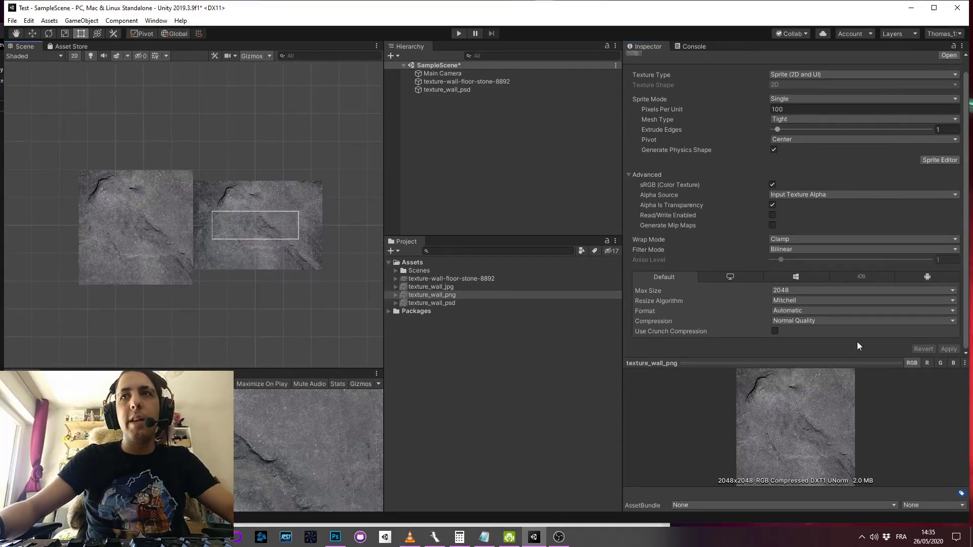
left_click_drag(799, 363, 800, 349)
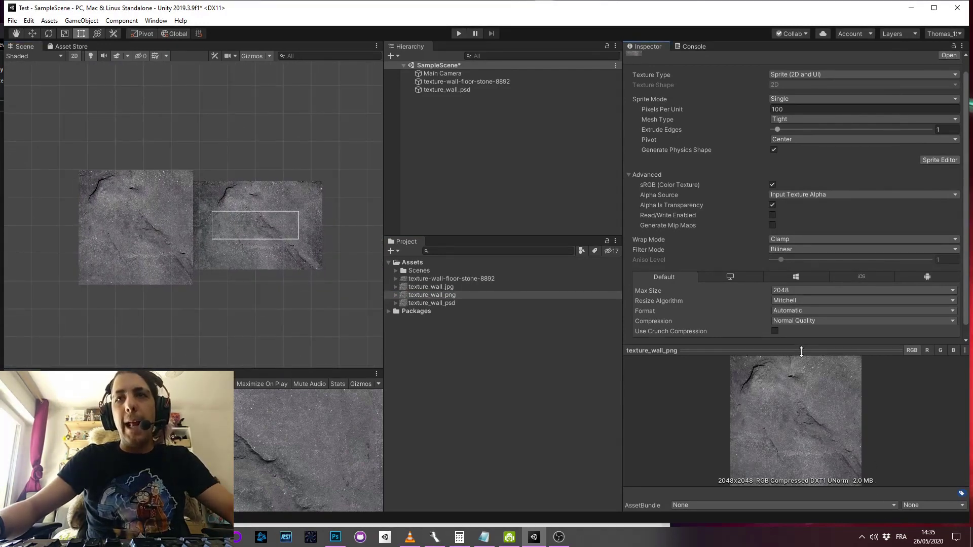
left_click(473, 300)
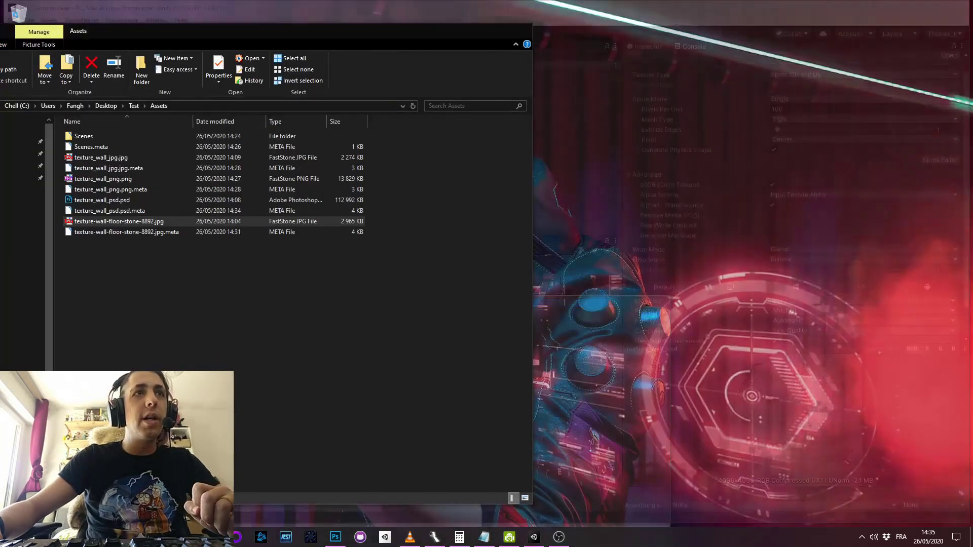
In Explorer, compare file sizes: psd 112 992 KB, png 13 829 KB, jpg 2 274 KB.
left_click(152, 487)
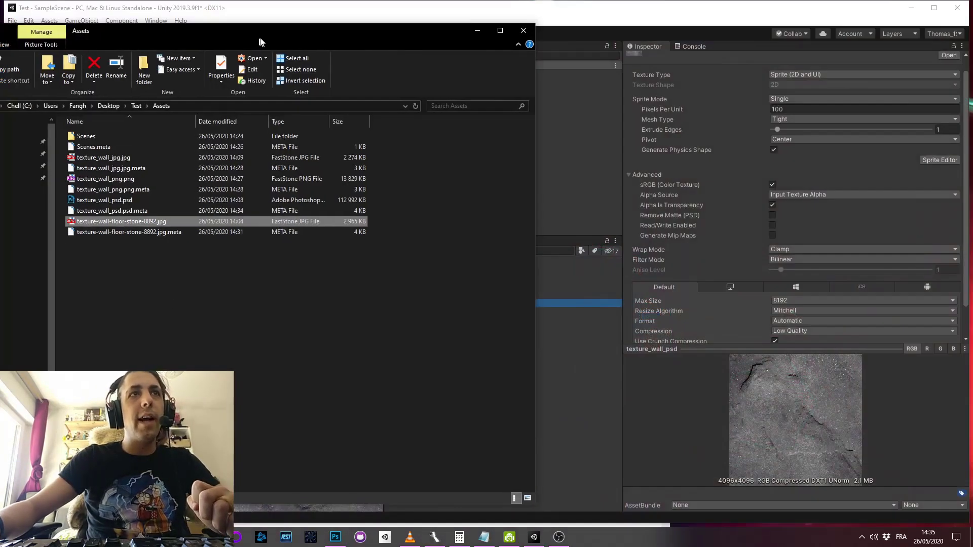
left_click_drag(261, 41, 418, 44)
left_click(335, 203)
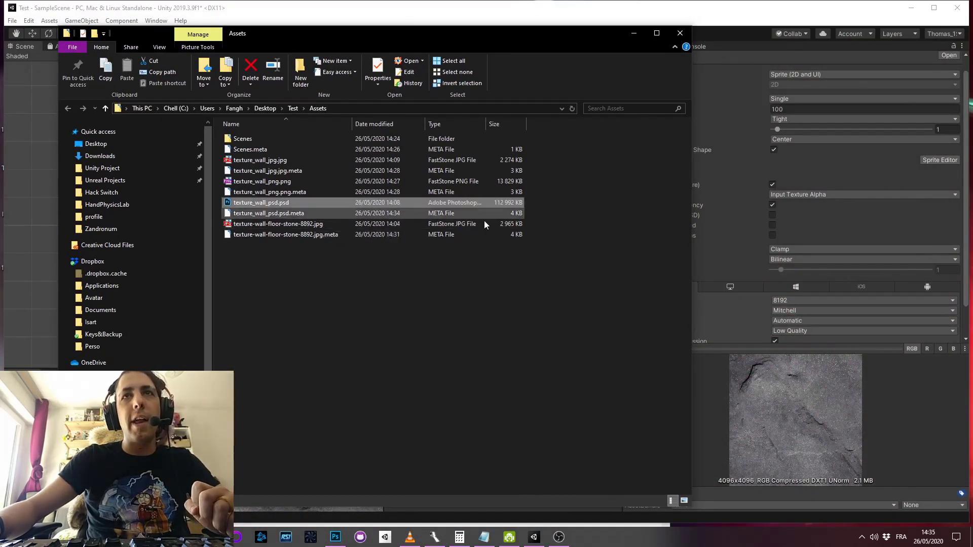
left_click(496, 185)
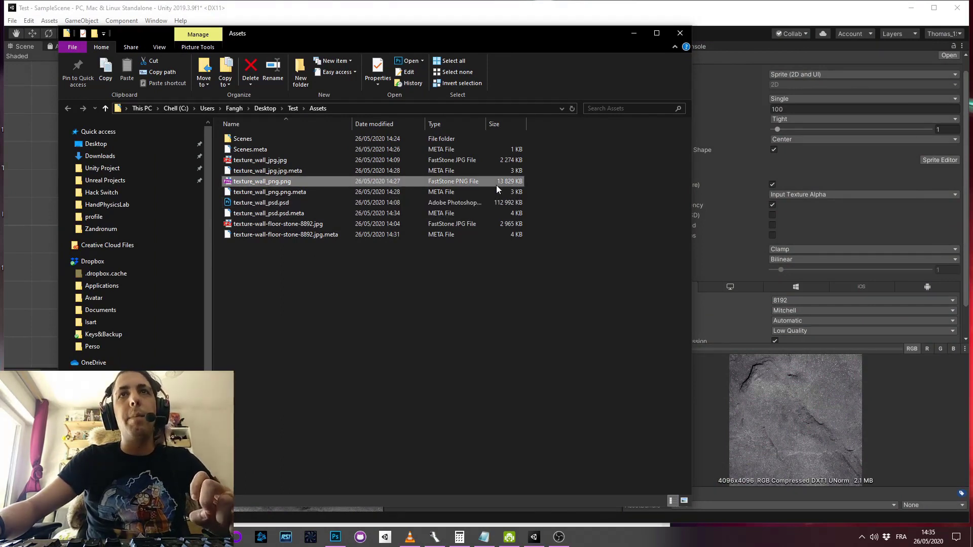
left_click(488, 159)
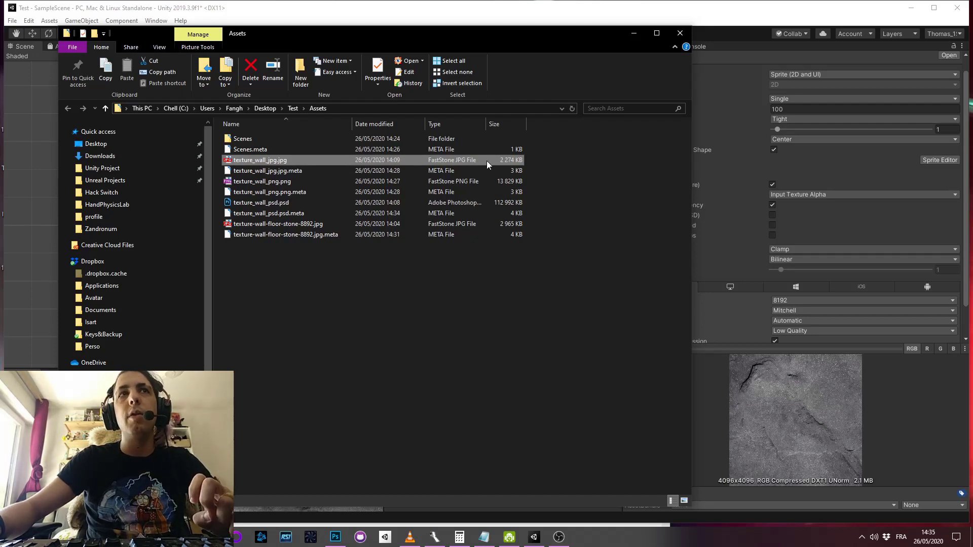
mouse_move(546, 159)
left_mouse_down()
mouse_move(495, 162)
mouse_move(542, 159)
left_mouse_up()
double_click(538, 158)
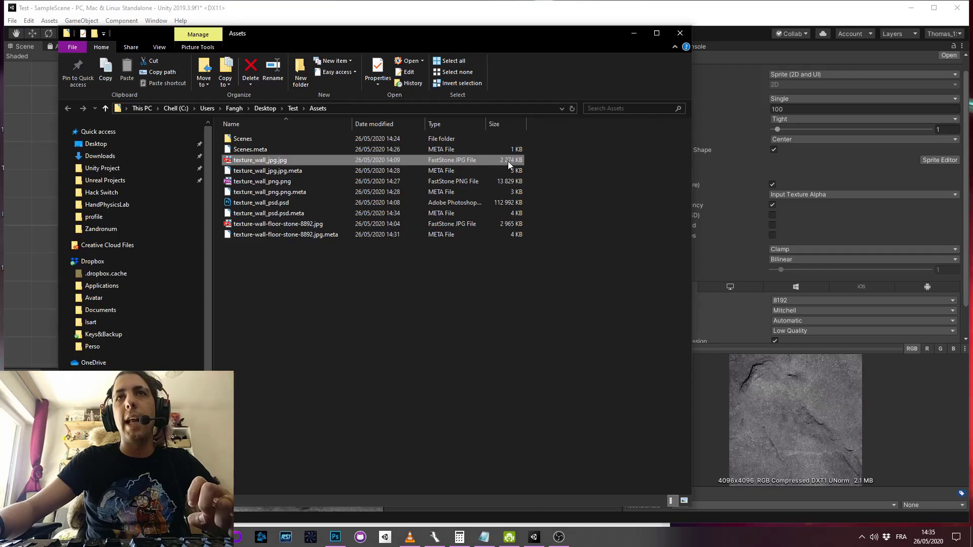
Set Max Size to 8192 for texture_wall_jpg and texture_wall_png together and apply.
left_click(633, 32)
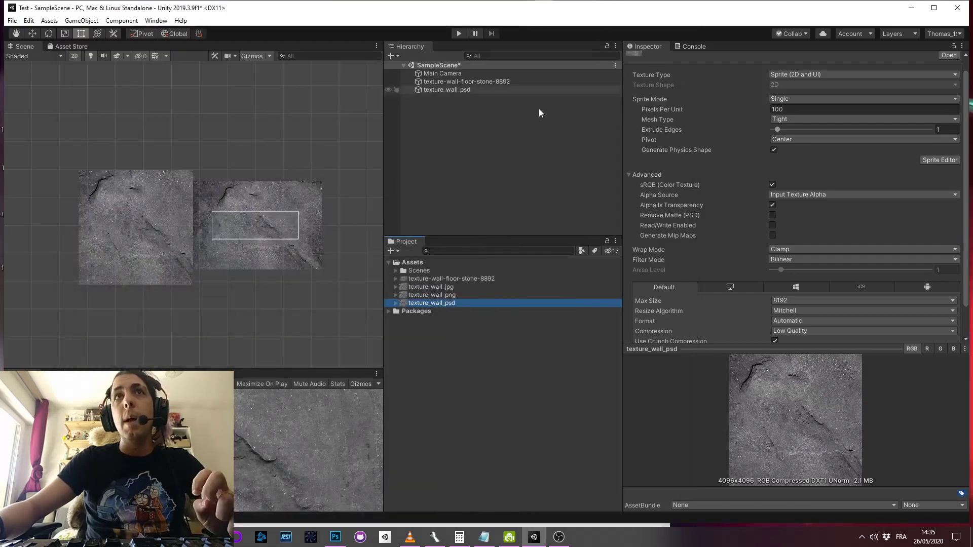
left_click(473, 295)
key("Up")
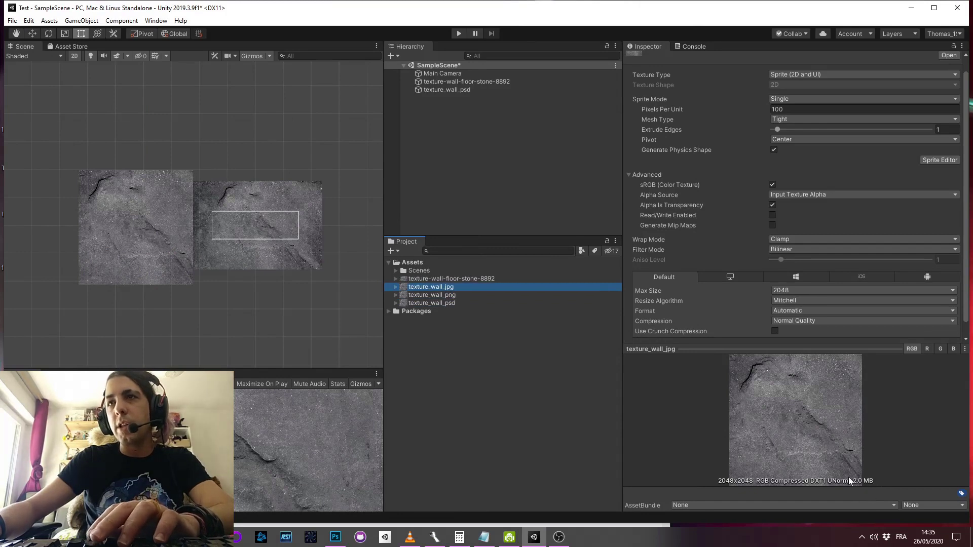
key("Down")
key("Down")
key("Up")
key("Up")
key("shift+Down")
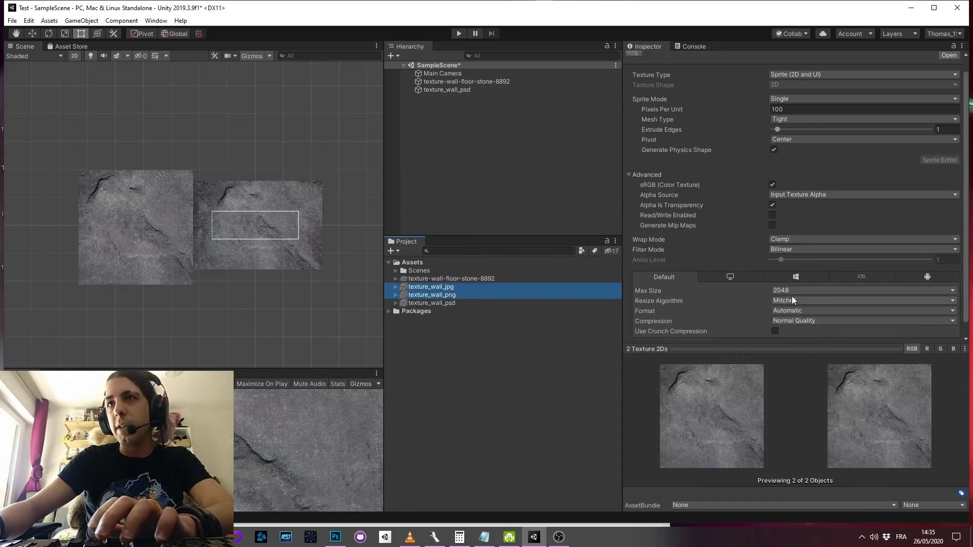
left_click(791, 291)
left_click(804, 390)
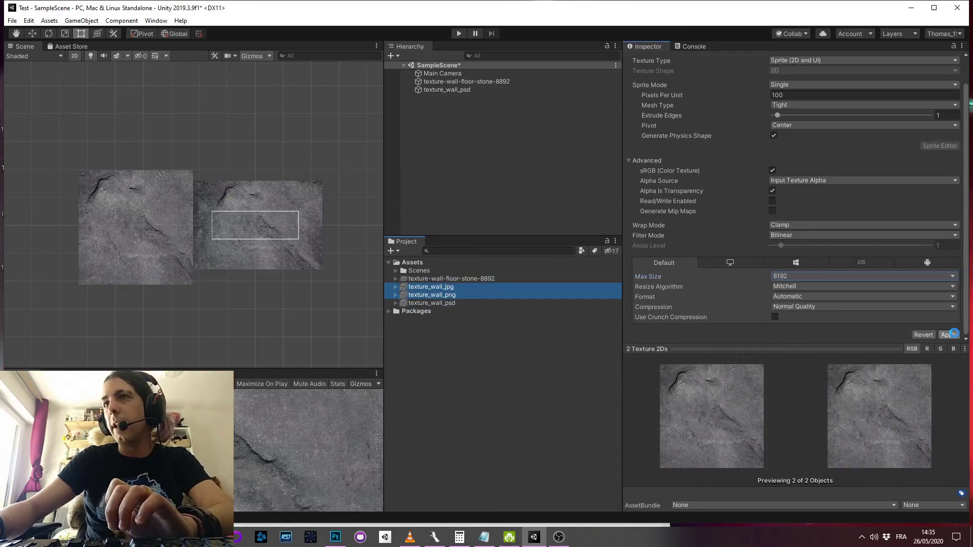
left_click(947, 335)
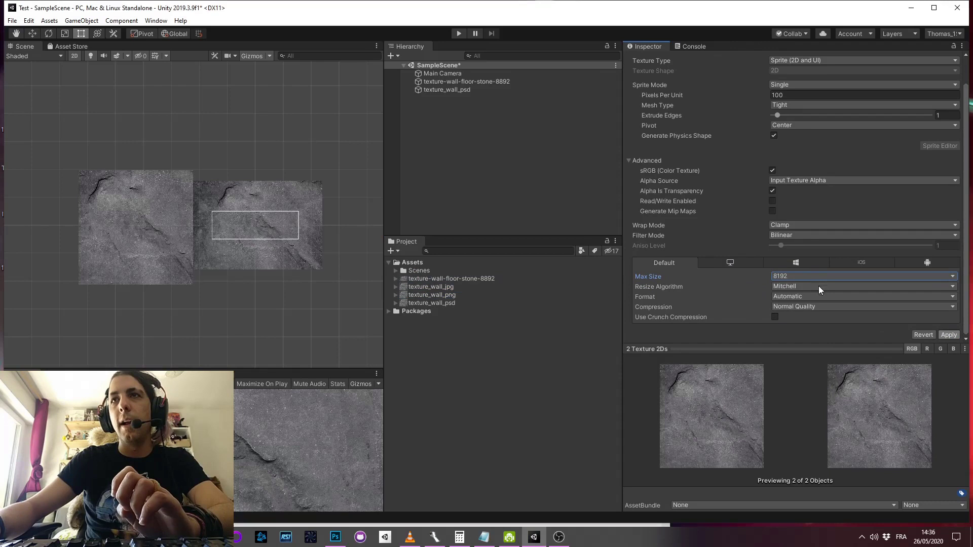
Turn off Crunch Compression on texture_wall_psd and apply, bringing it to 8.0 MB.
left_click(452, 297)
key("Up")
key("Down")
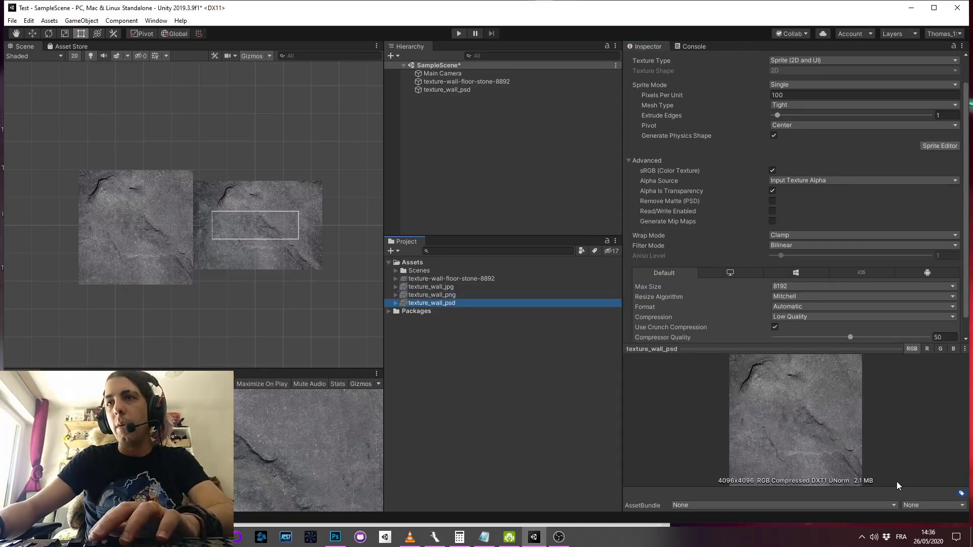
key("Down")
left_click(811, 306)
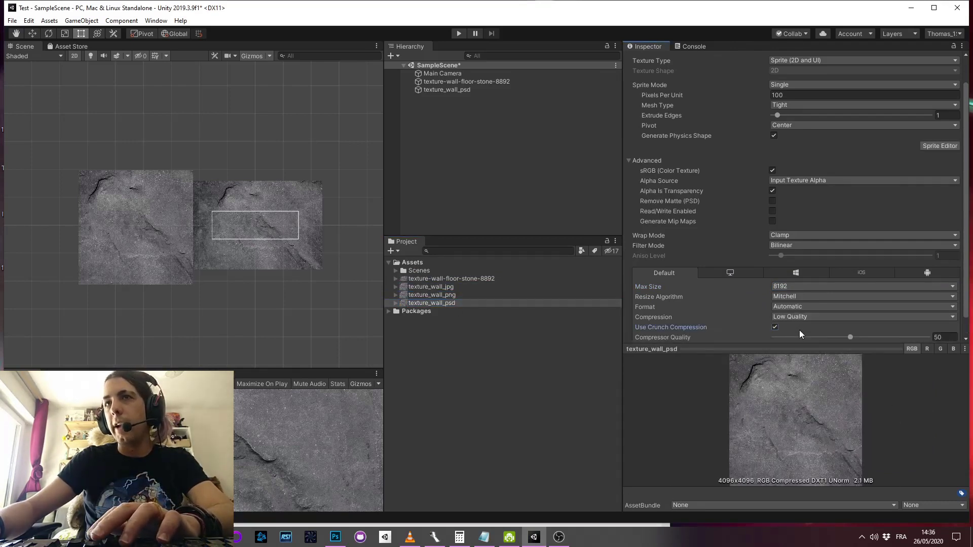
left_click(799, 330)
left_click(944, 335)
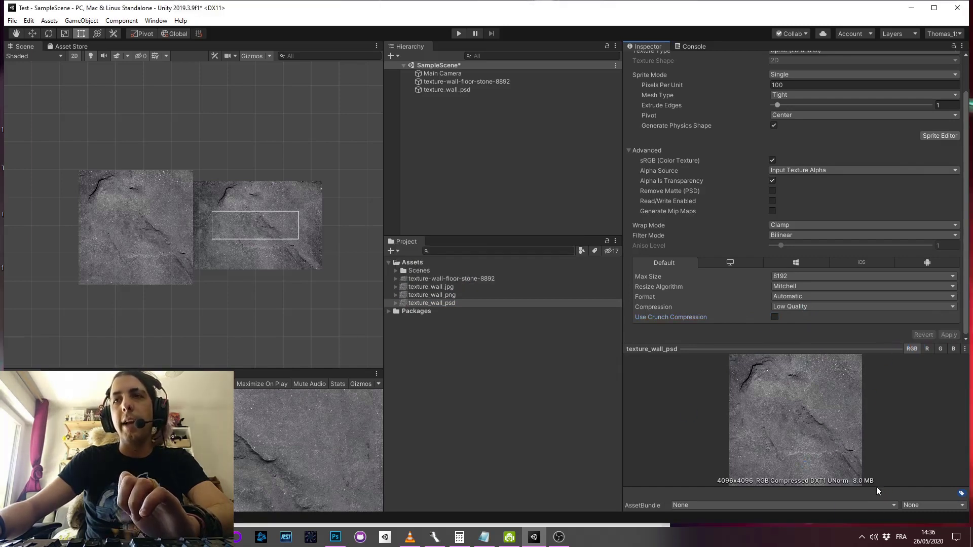
Select all three wall textures together in the Project panel.
left_click(462, 306)
key("Up")
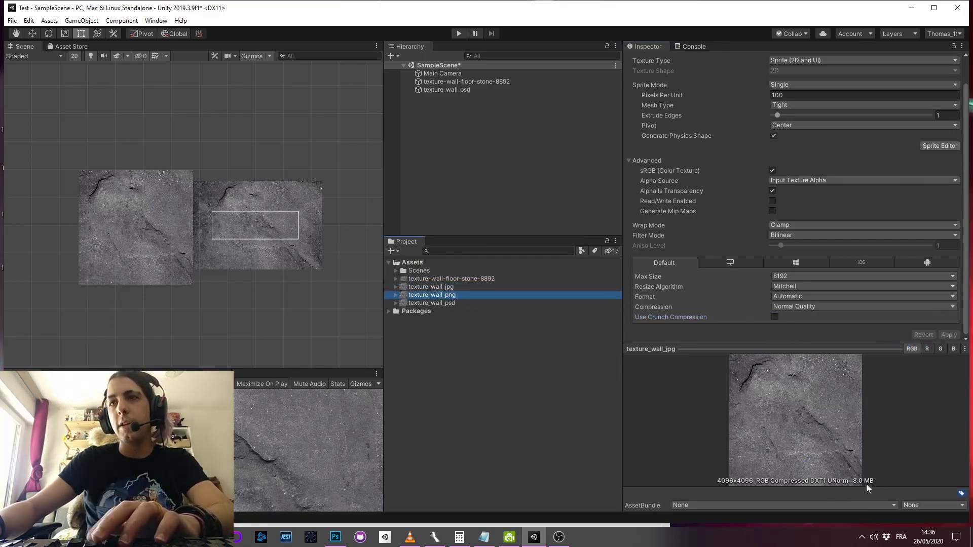
key("shift+Up")
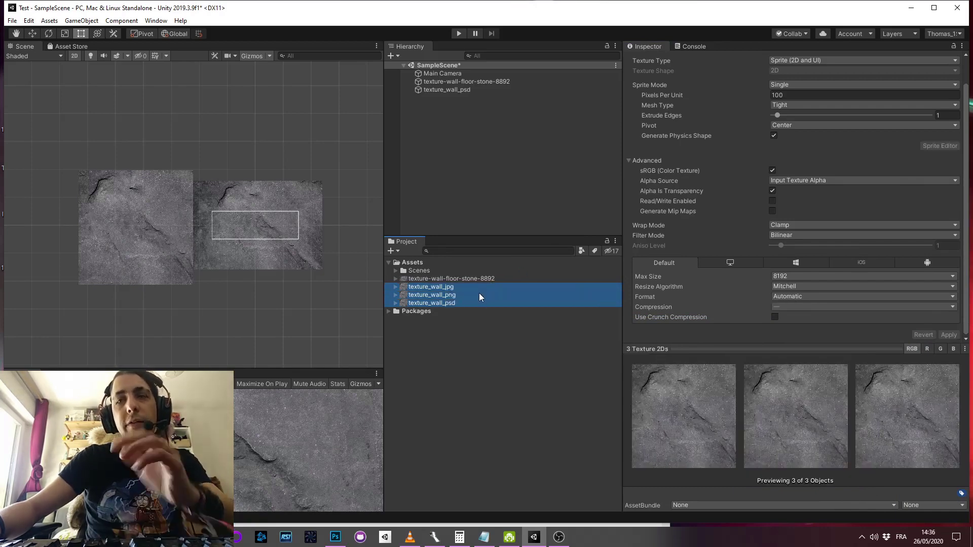
Confirm each wall texture imports at 8.0 MB, then select the PSD and its meta file in Explorer.
key("alt+Tab")
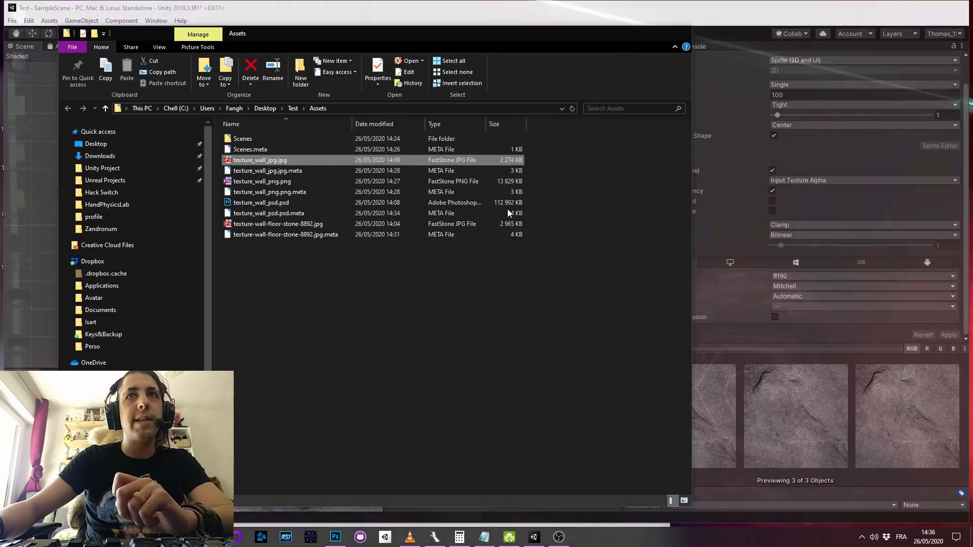
left_click(518, 202, "ctrl")
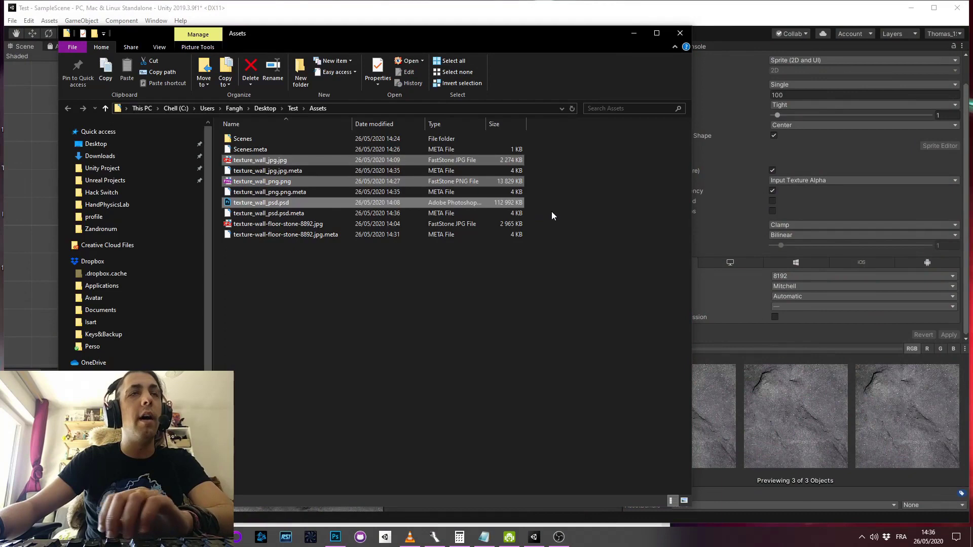
key("alt+Tab")
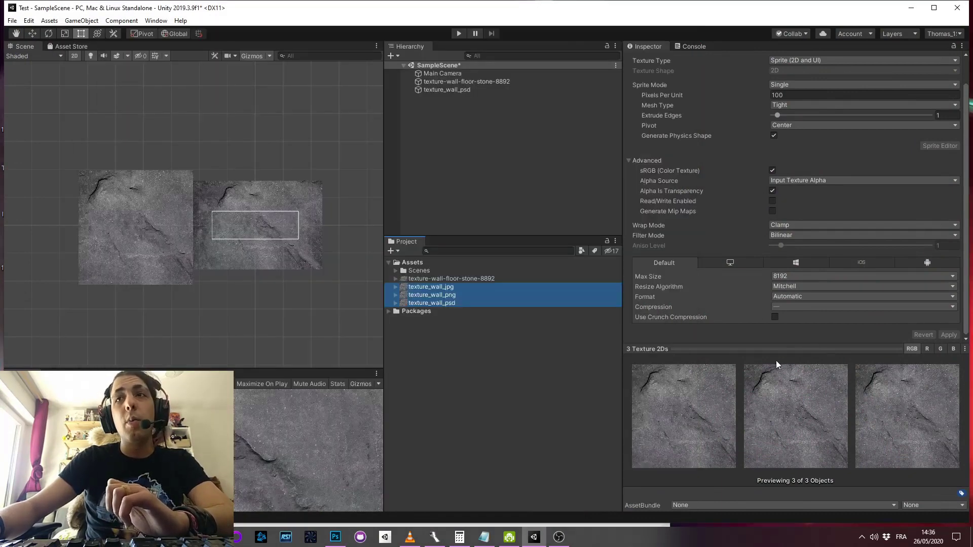
left_click(528, 303)
key("Up")
key("Up")
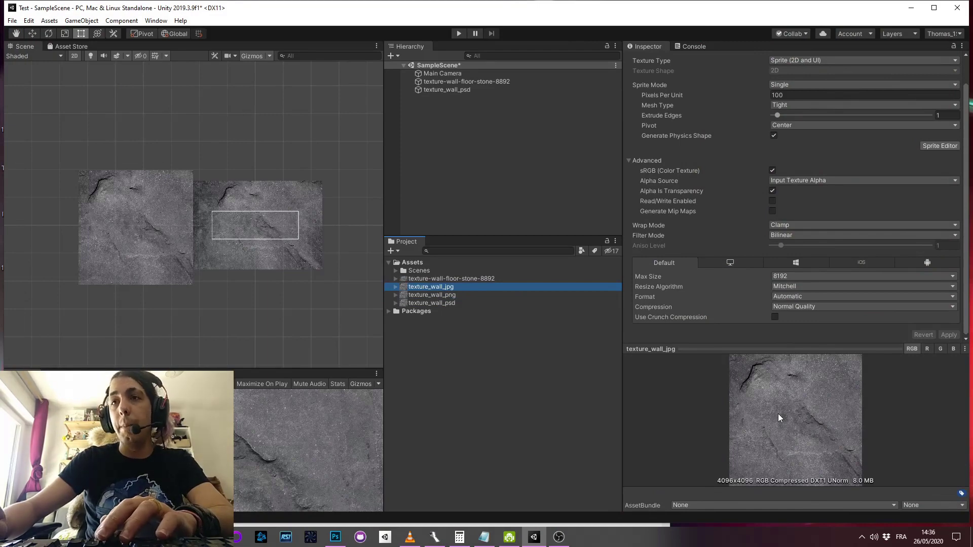
key("Down")
key("Down")
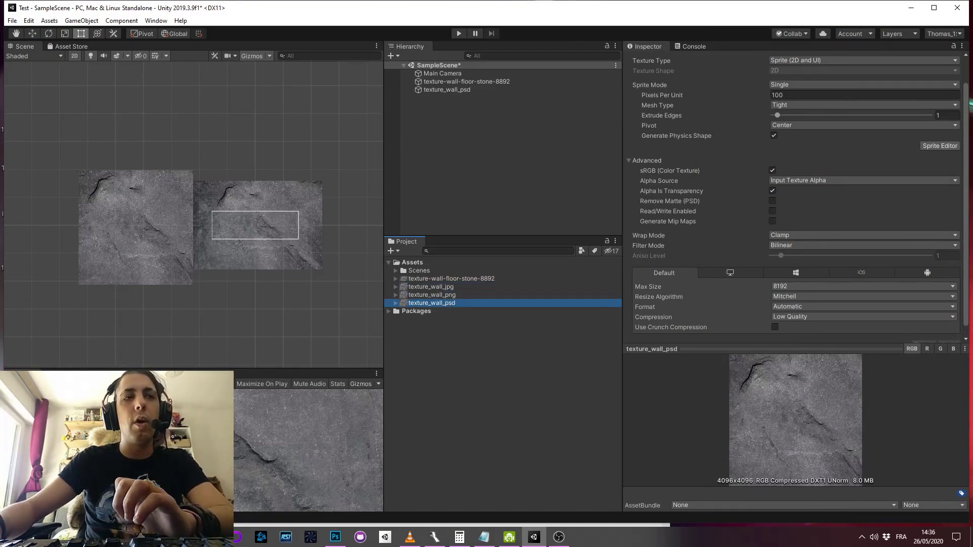
key("alt+Tab")
left_click_drag(551, 204, 551, 224)
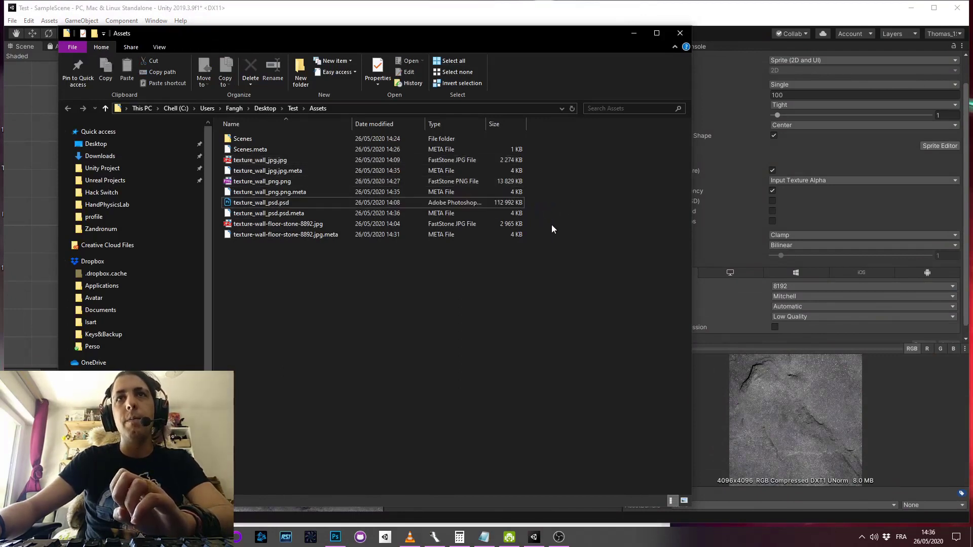
Check texture_wall_psd.psd's file size, then view texture_wall_jpg's 8.0 MB DXT1 import settings in Unity.
left_click(513, 204)
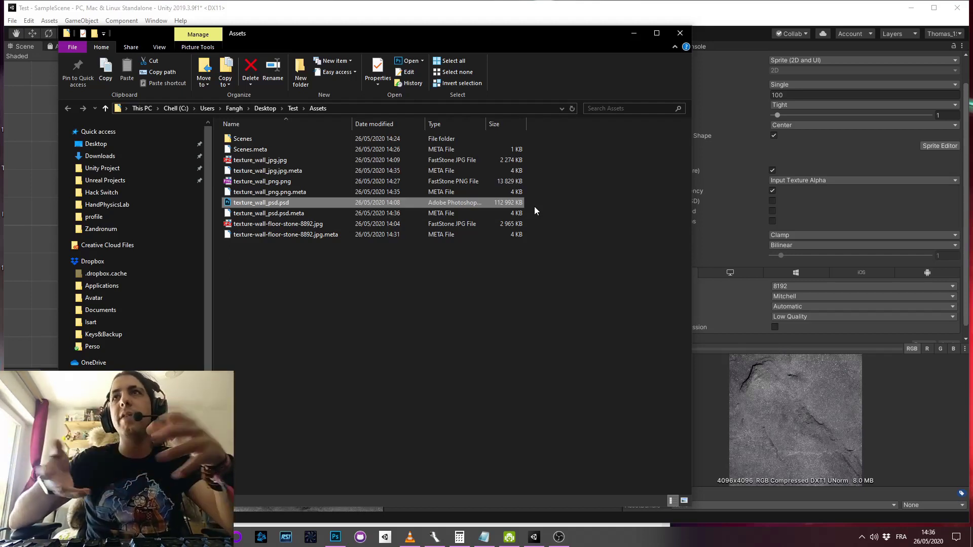
left_click(722, 20)
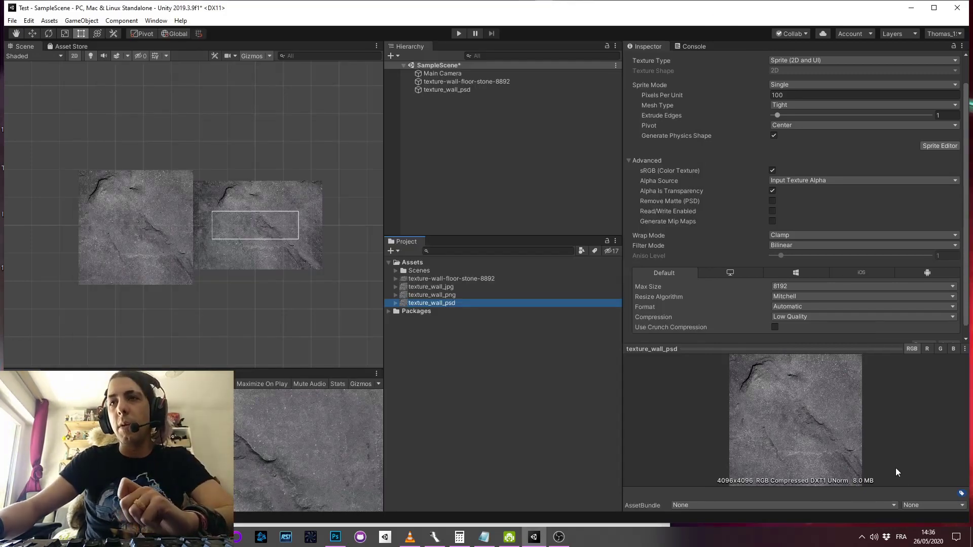
left_click(457, 295)
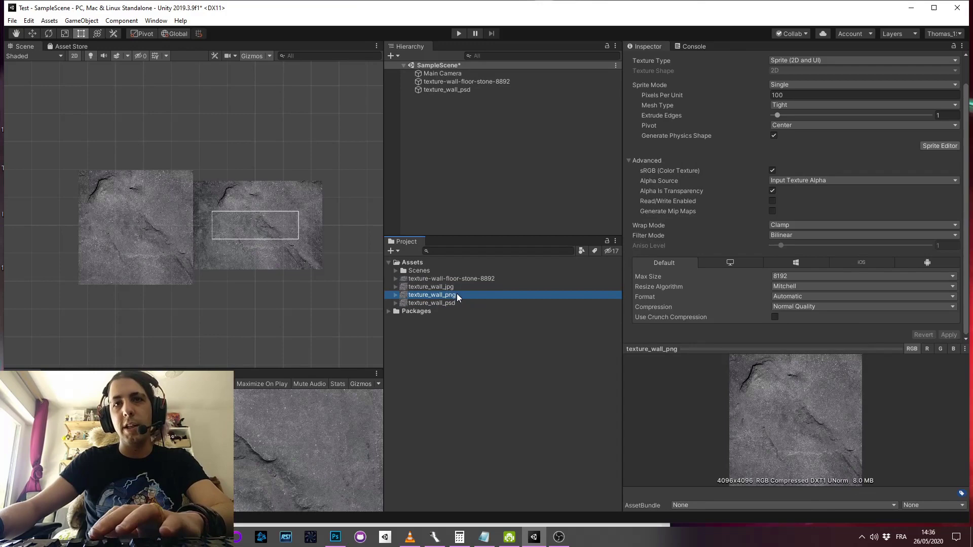
key("Up")
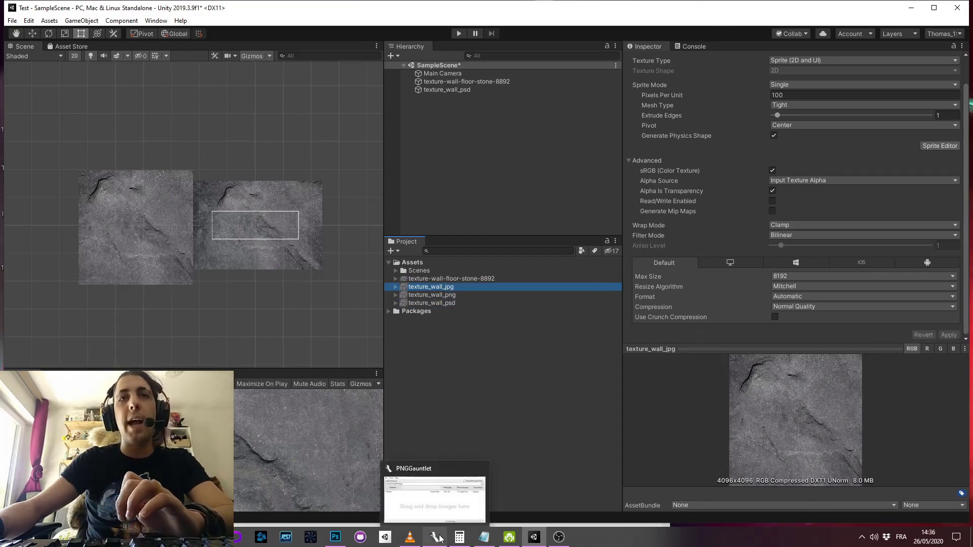
Drag texture_wall_png.png from the Assets folder into PNGGauntlet's image list.
left_click(435, 537)
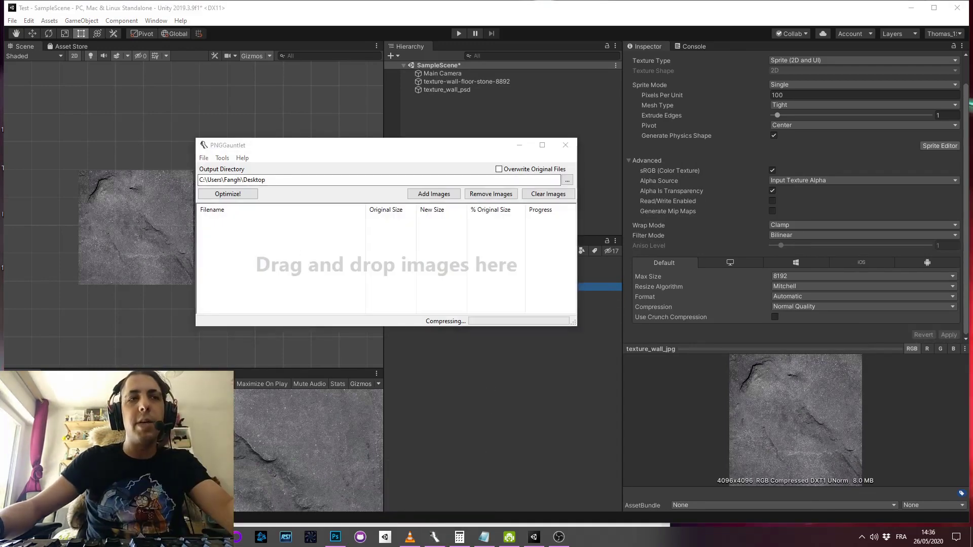
key("alt+Tab")
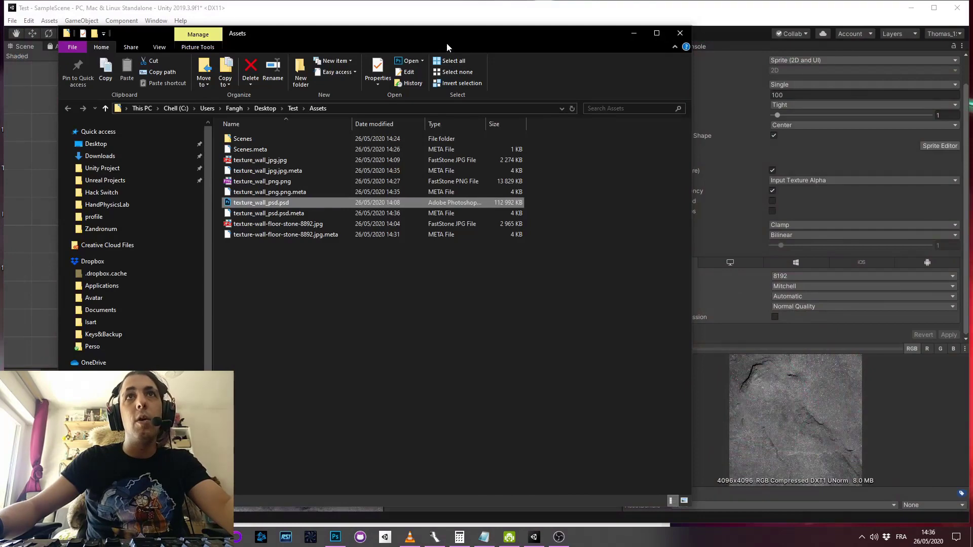
left_click_drag(448, 37, 815, 85)
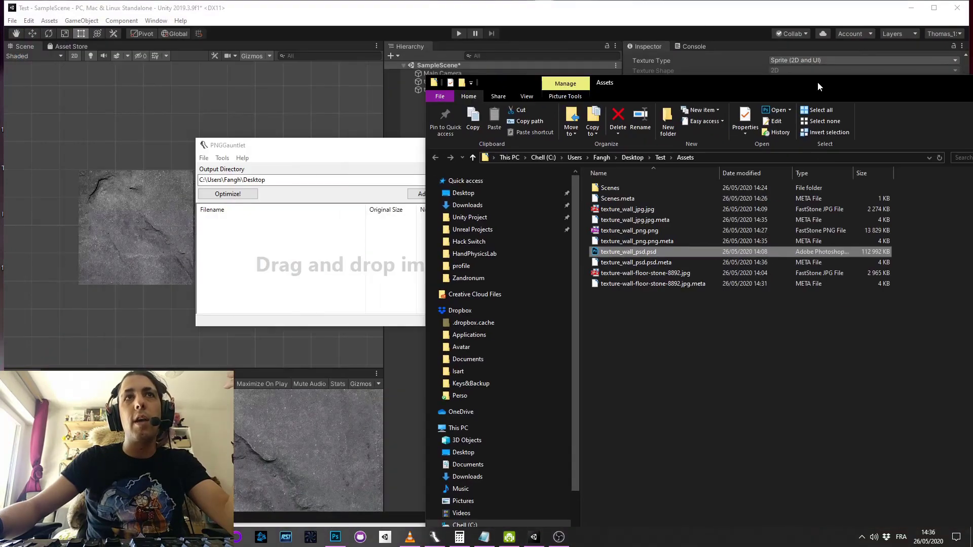
left_click_drag(636, 230, 289, 226)
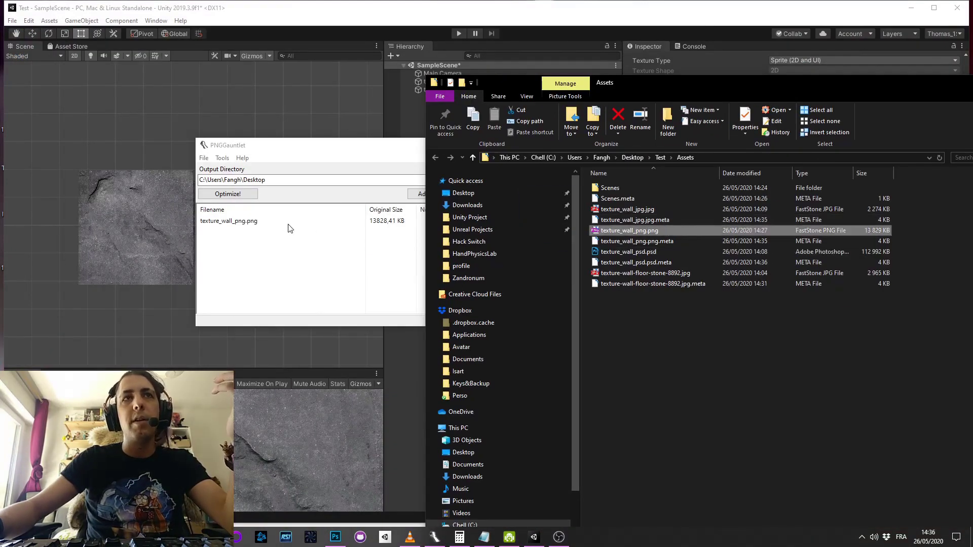
Cancel the Add Images browse and start optimizing texture_wall_png.png in PNGGauntlet.
left_click(339, 260)
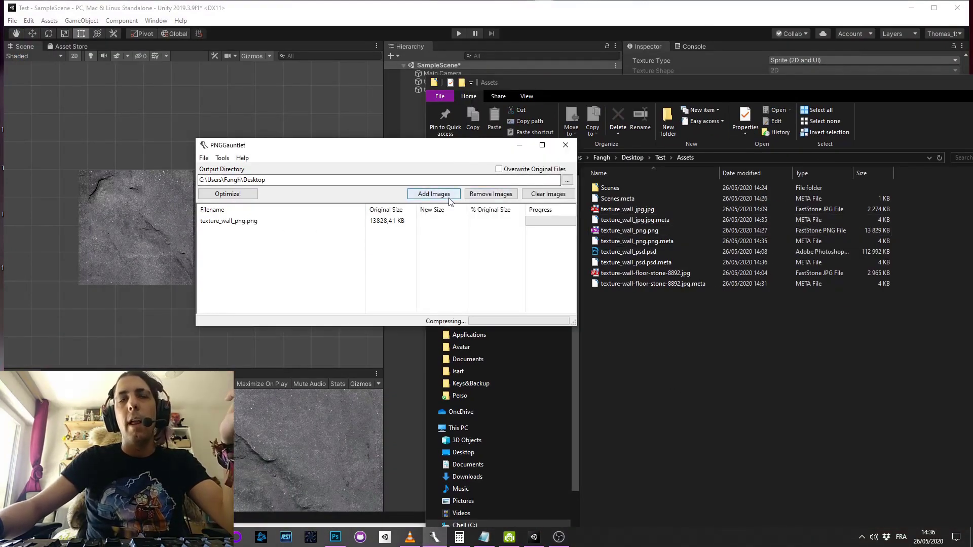
left_click(434, 195)
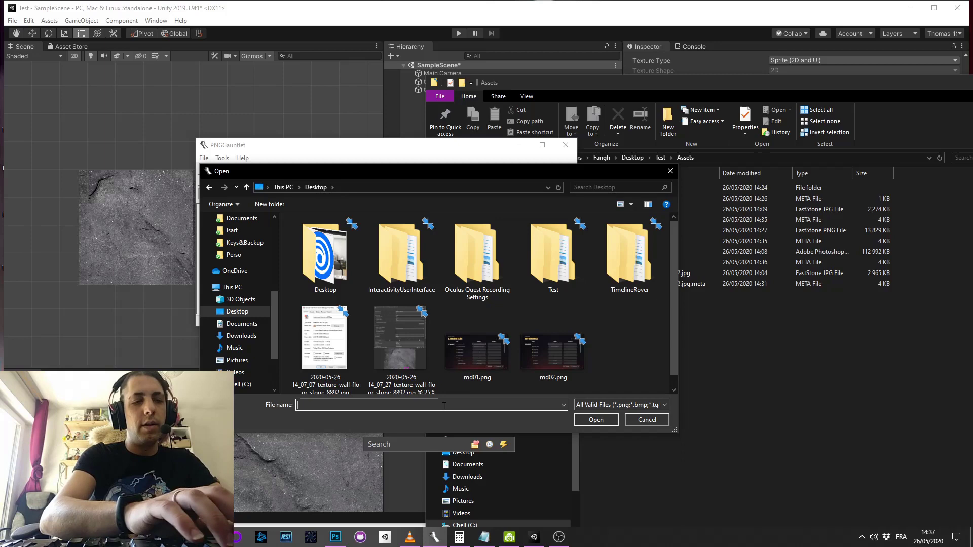
type("png")
left_click(554, 274)
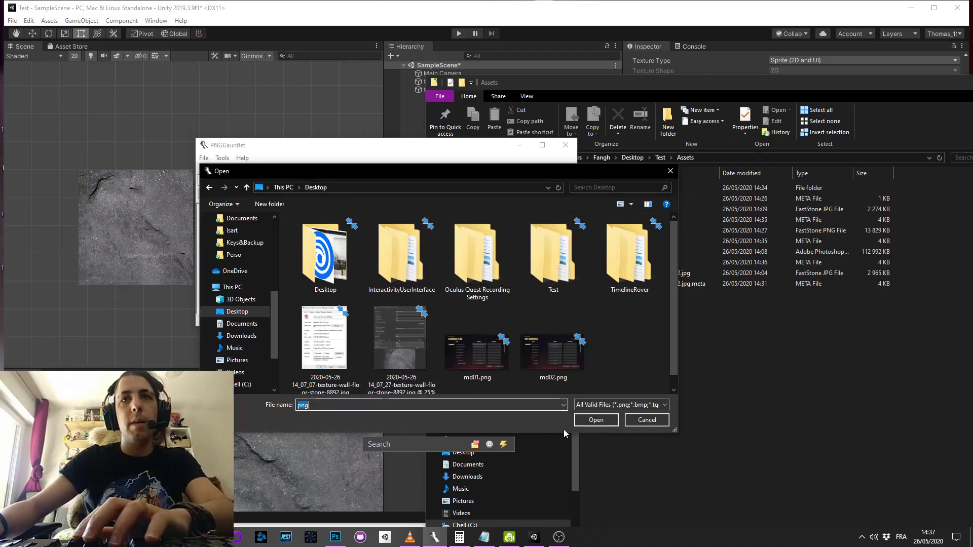
left_click(658, 424)
left_click(227, 194)
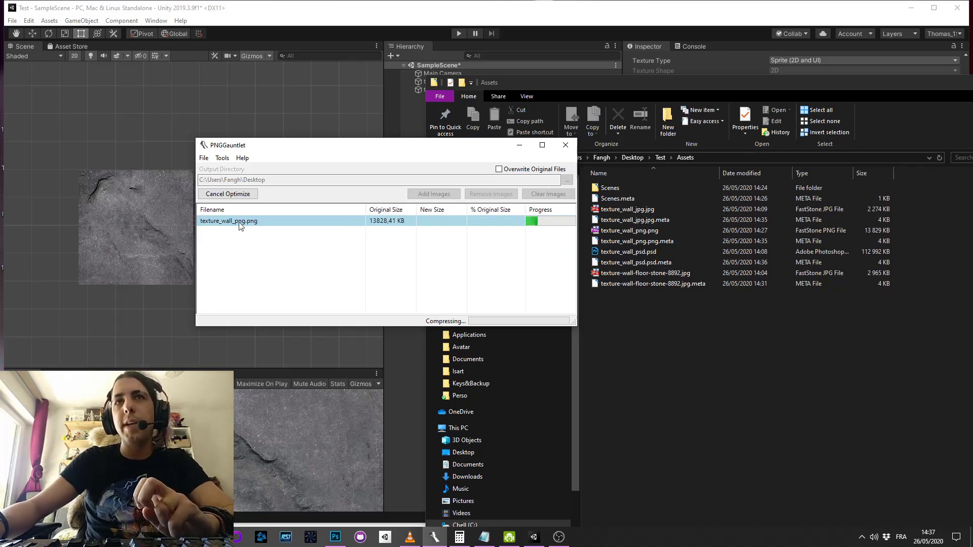
left_click(641, 212)
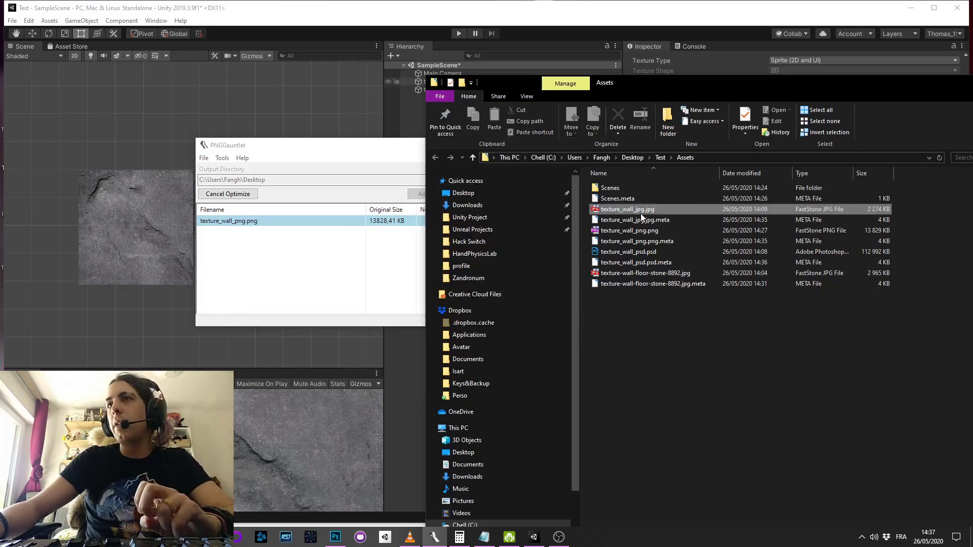
Move past PNGGauntlet and bring the Unity editor back to the front.
left_click(406, 250)
left_click(517, 3)
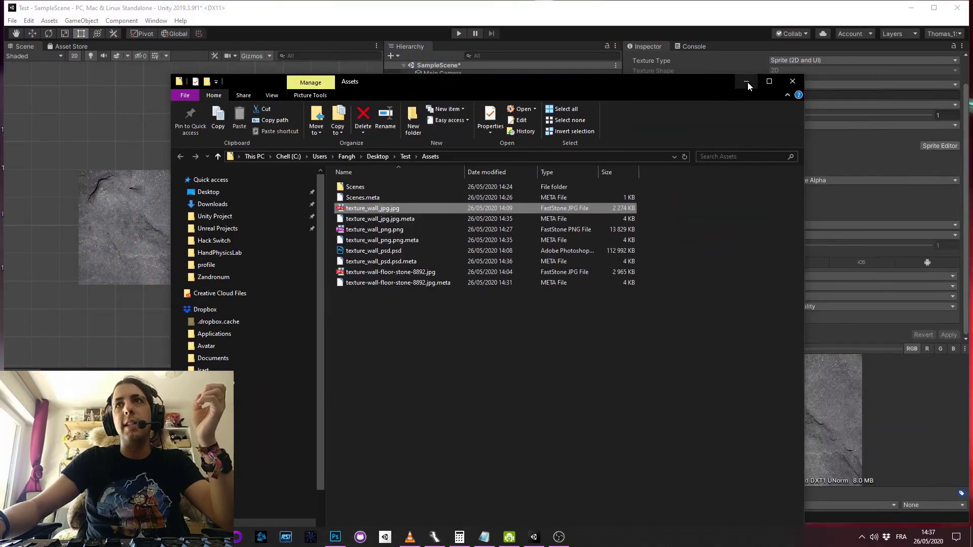
left_click(747, 82)
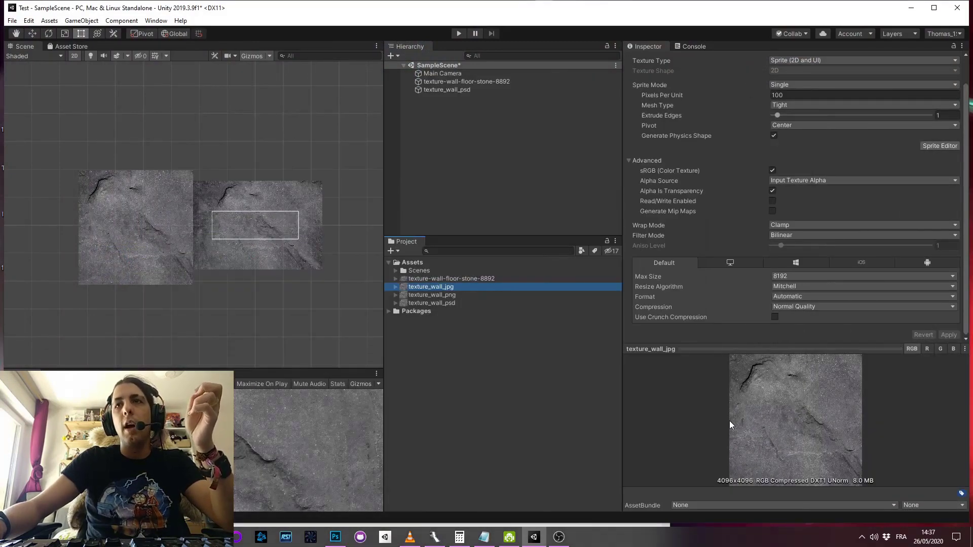